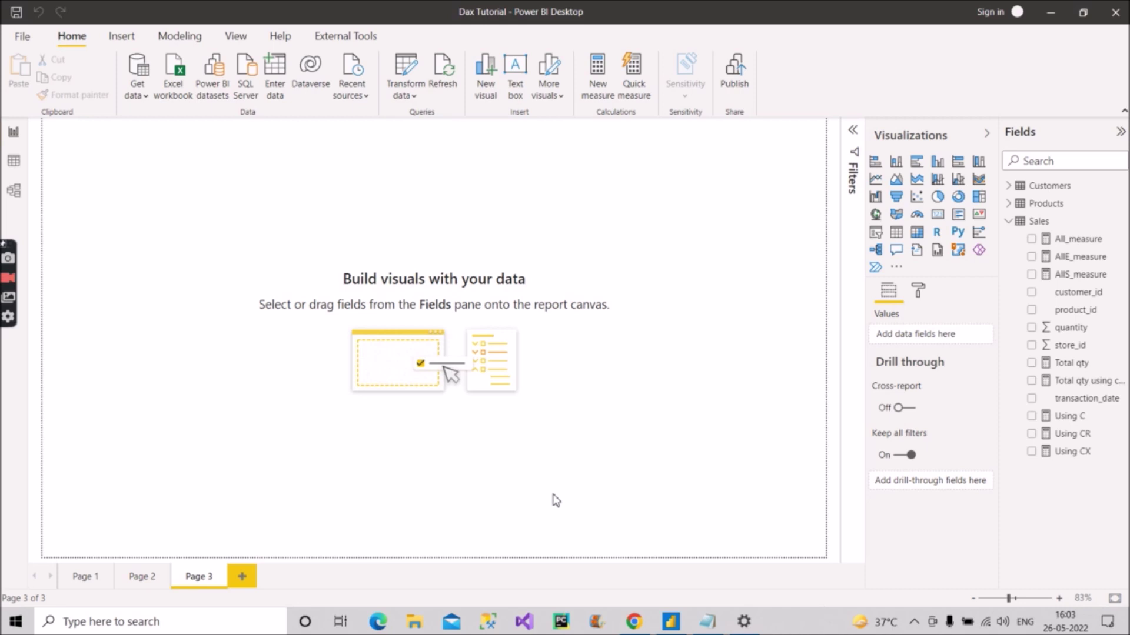
# Step: Review the DAX function list in Notepad and the relationships between the Customers, Sales and Products tables in the model view
pyautogui.click(708, 624)
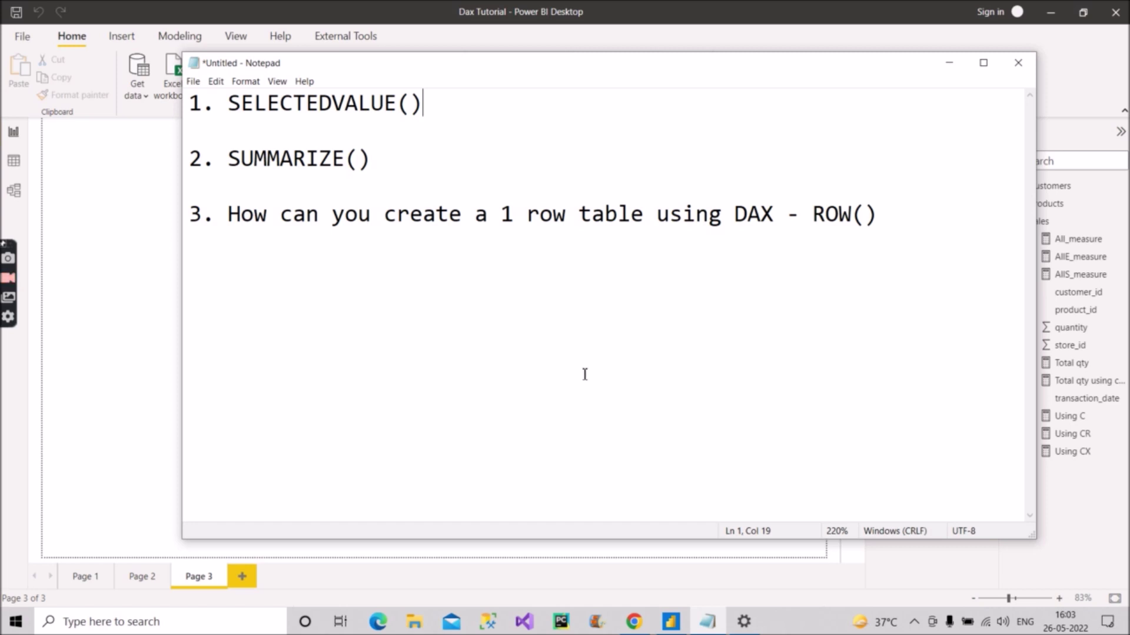
pyautogui.click(948, 63)
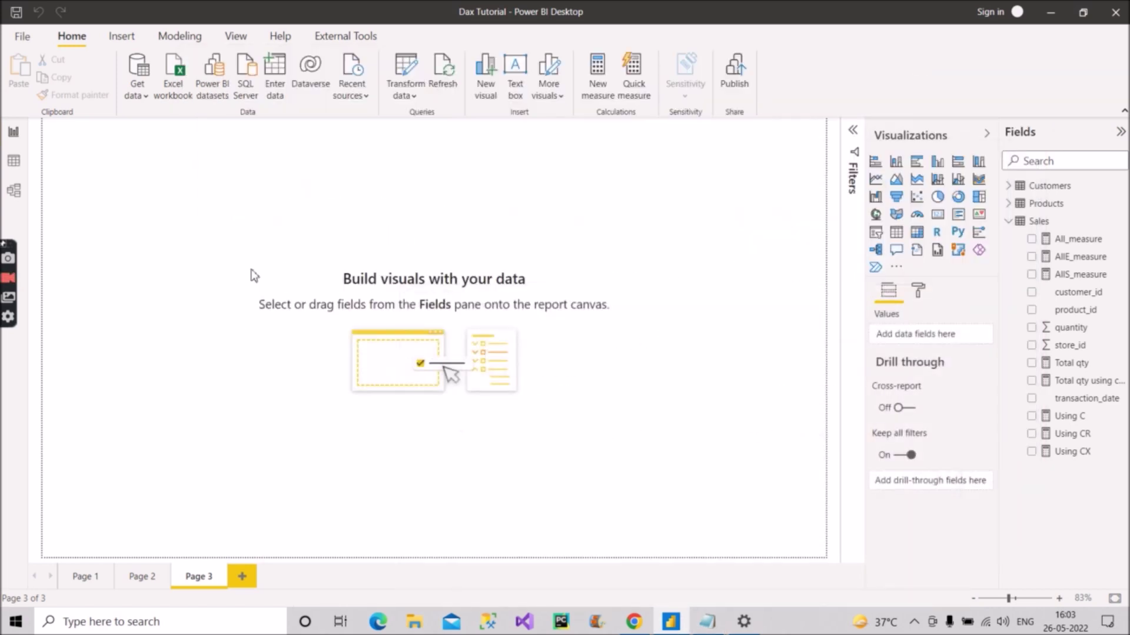
pyautogui.click(13, 191)
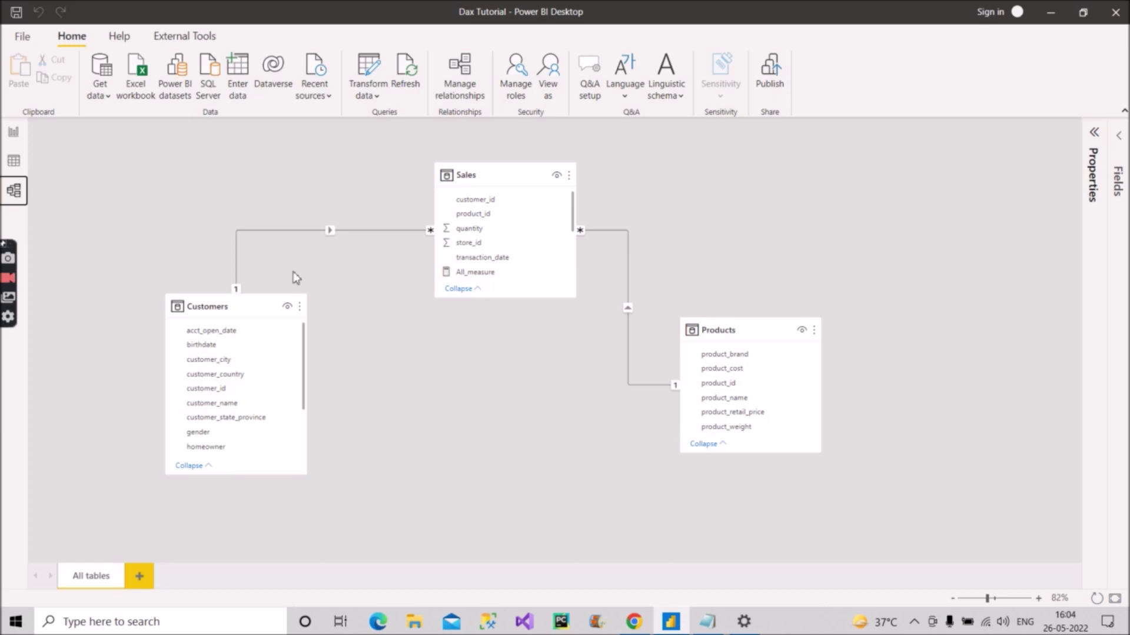
pyautogui.click(17, 135)
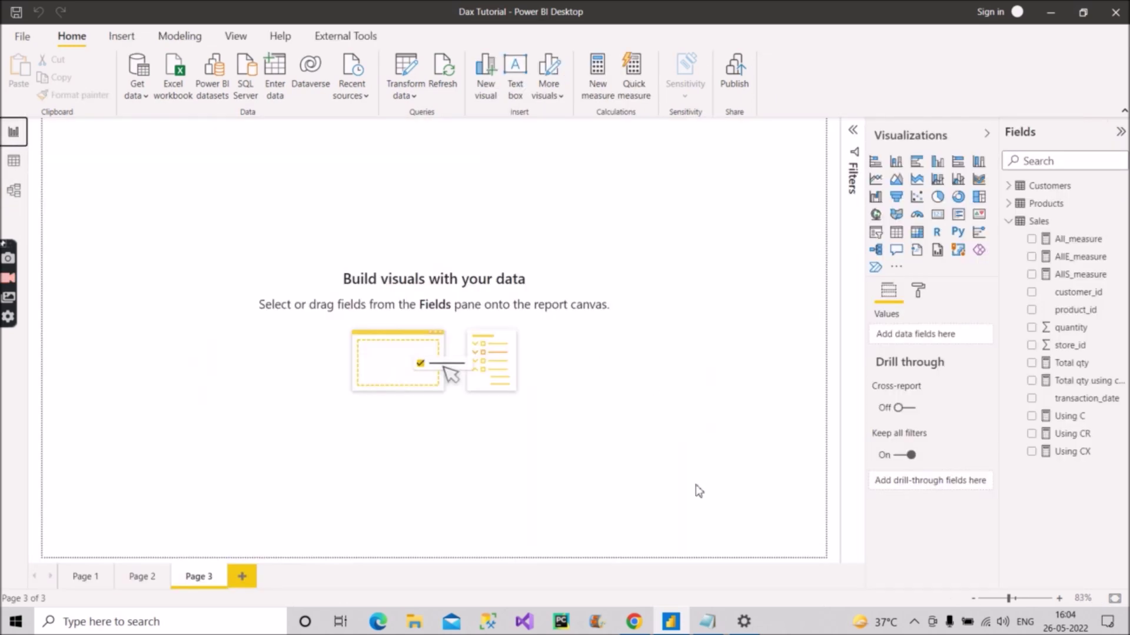
pyautogui.click(713, 627)
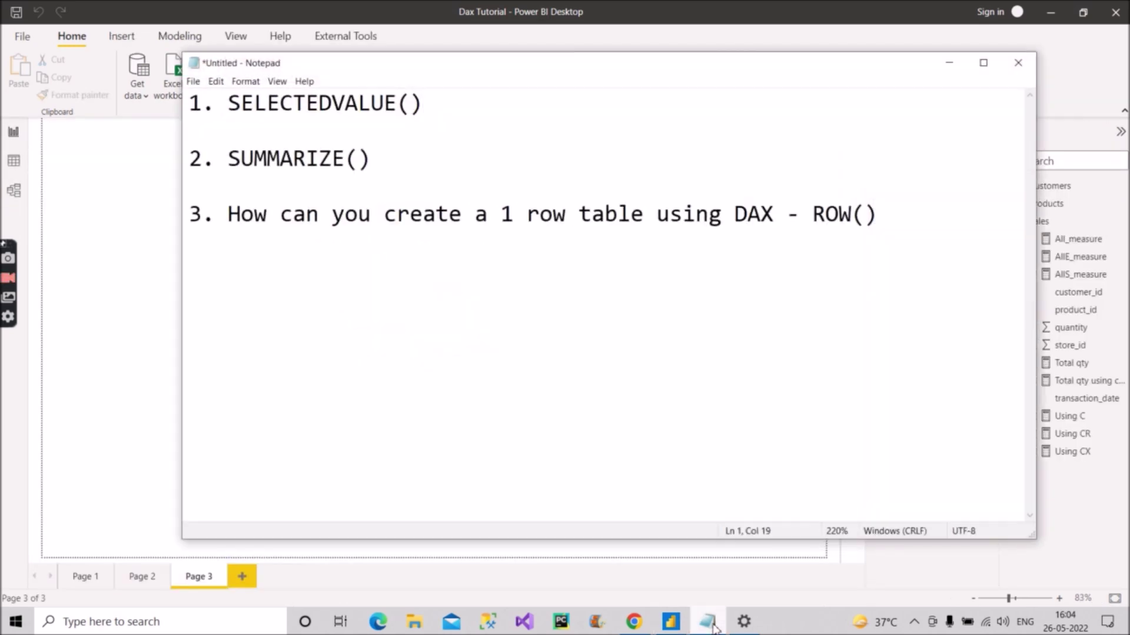
pyautogui.click(712, 625)
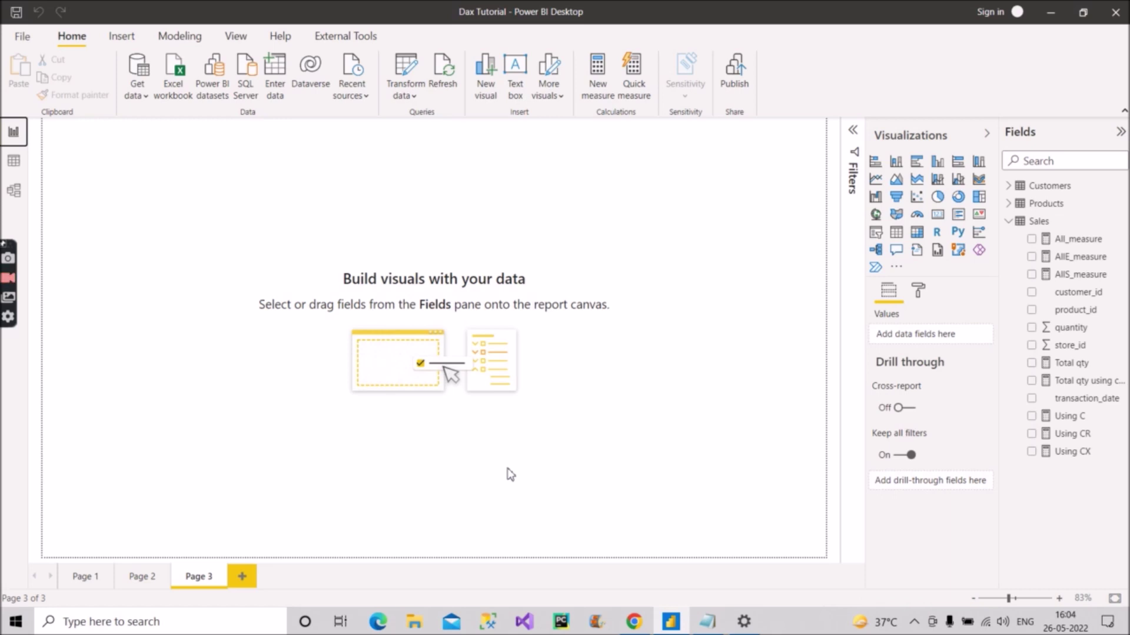
# Step: Switch to Chrome, read the SELECTEDVALUE function's syntax and parameters in the DAX documentation, and return to Power BI Desktop
pyautogui.click(633, 625)
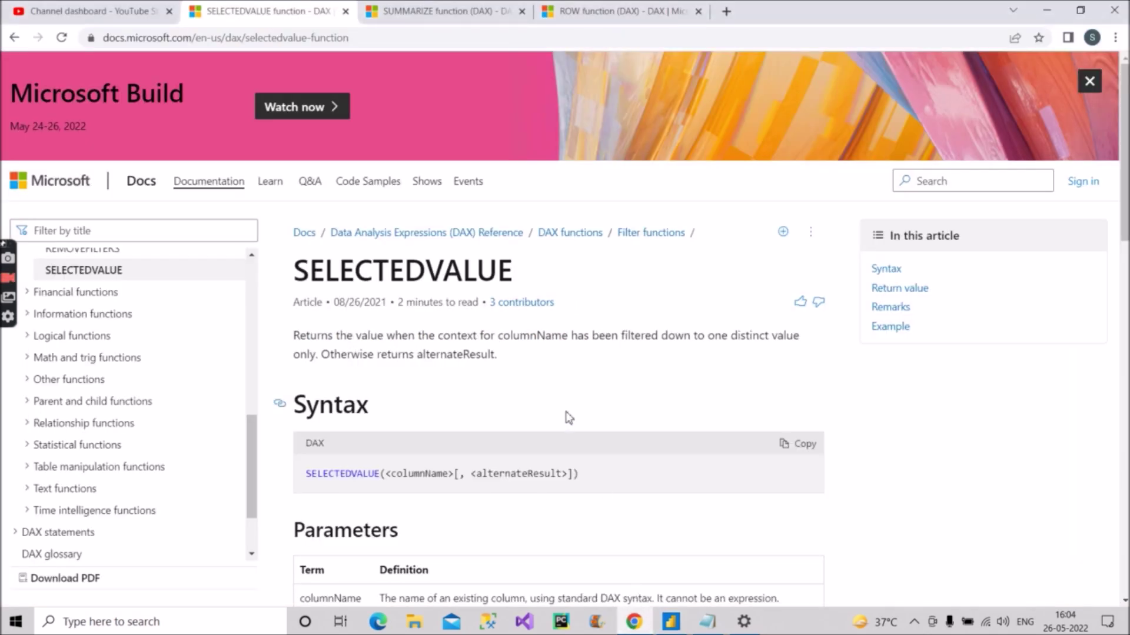
pyautogui.scroll(-1, 568, 418)
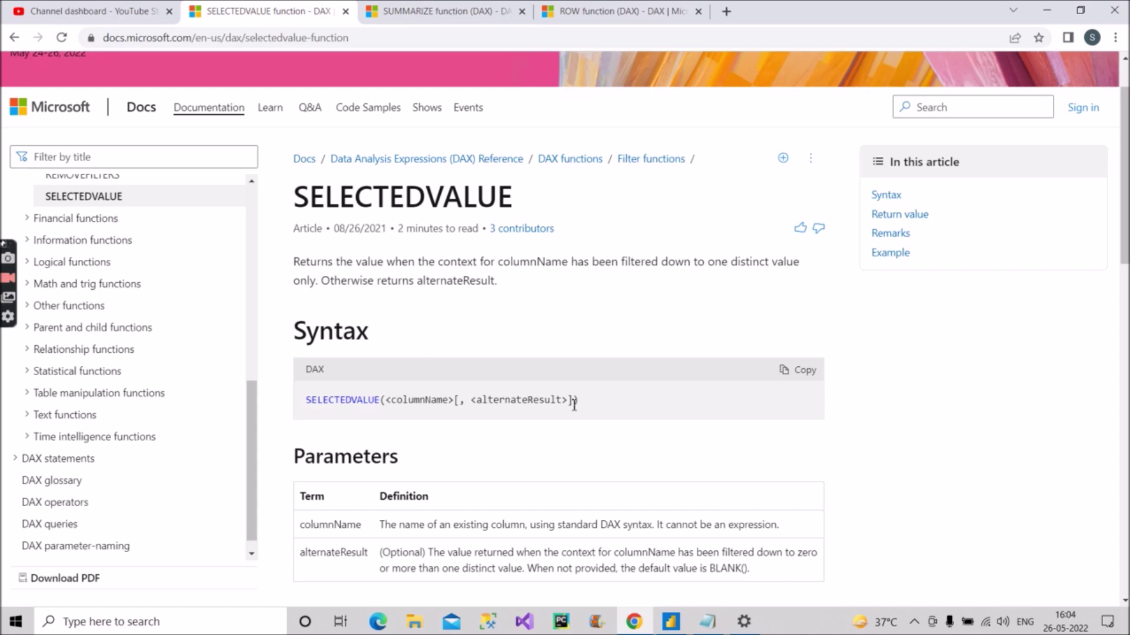
pyautogui.click(672, 622)
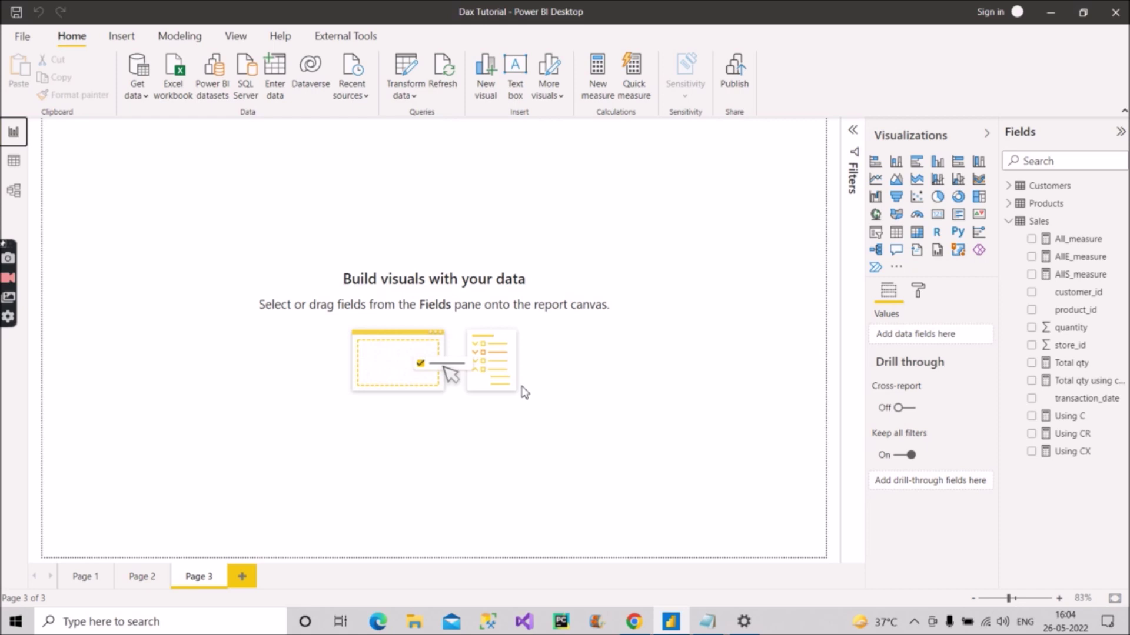
# Step: Add a customer_city slicer from the Customers table to Page 3 and extend its height downward
pyautogui.click(1009, 187)
pyautogui.moveTo(1070, 249); pyautogui.dragTo(175, 275)
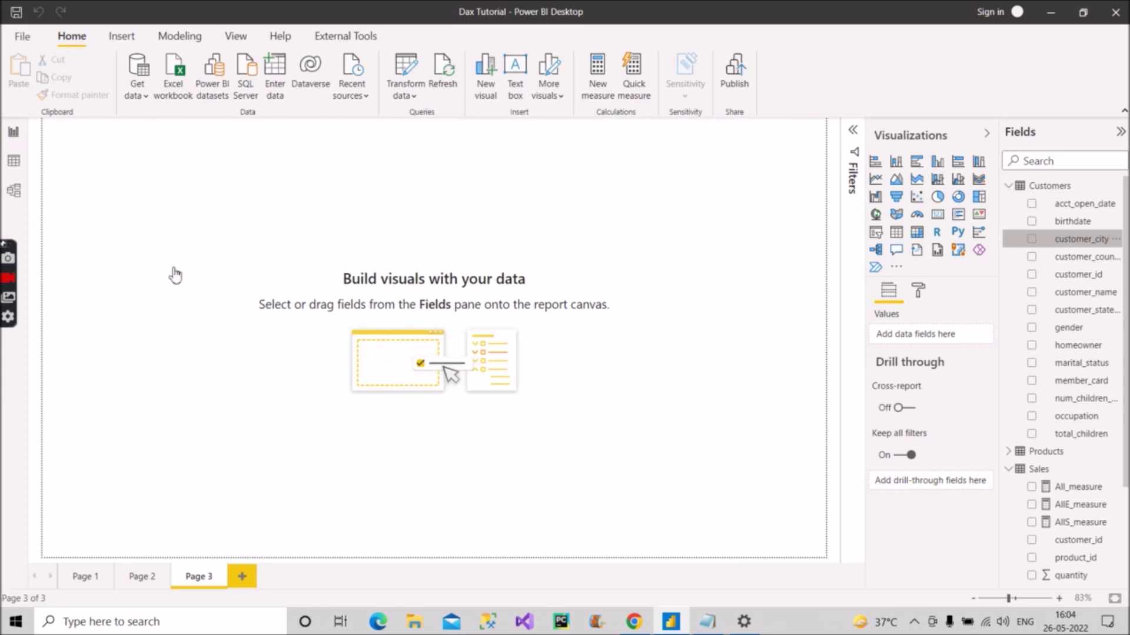
pyautogui.click(875, 234)
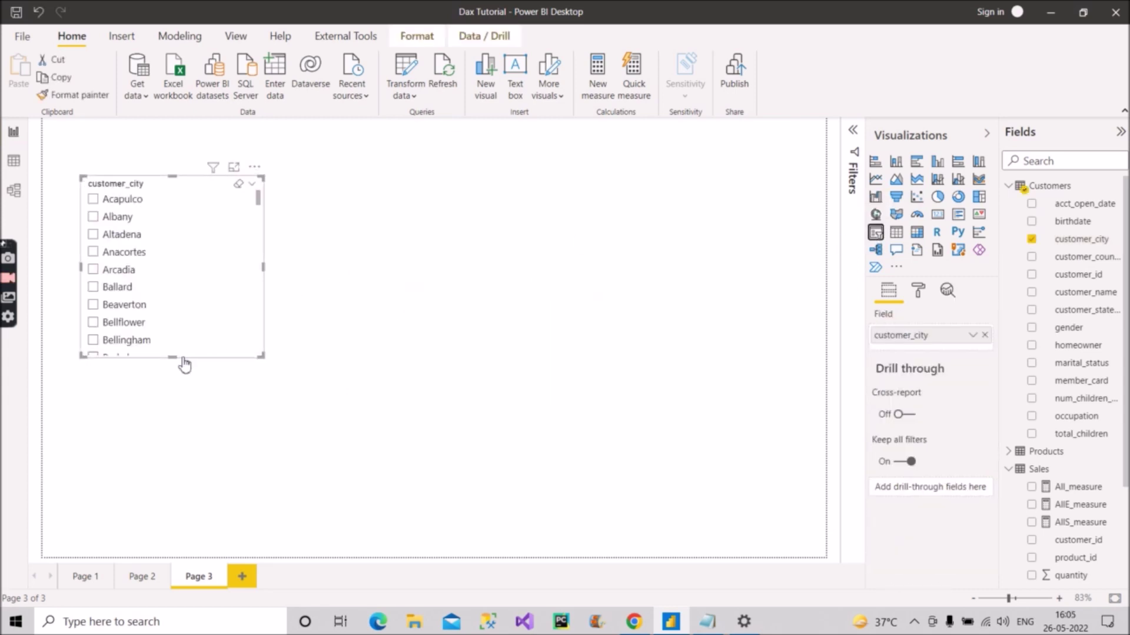
pyautogui.moveTo(174, 359); pyautogui.dragTo(158, 471)
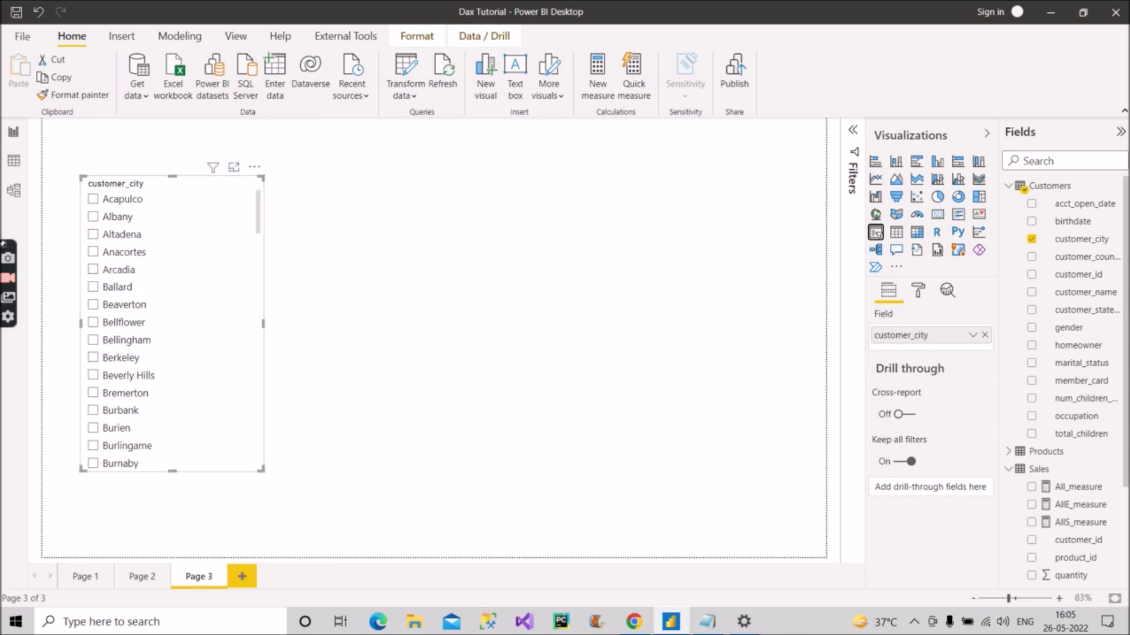
# Step: Create a new measure in the Sales table named SelectedCity_Measre and start its formula with the CALCULATE function
pyautogui.click(1009, 186)
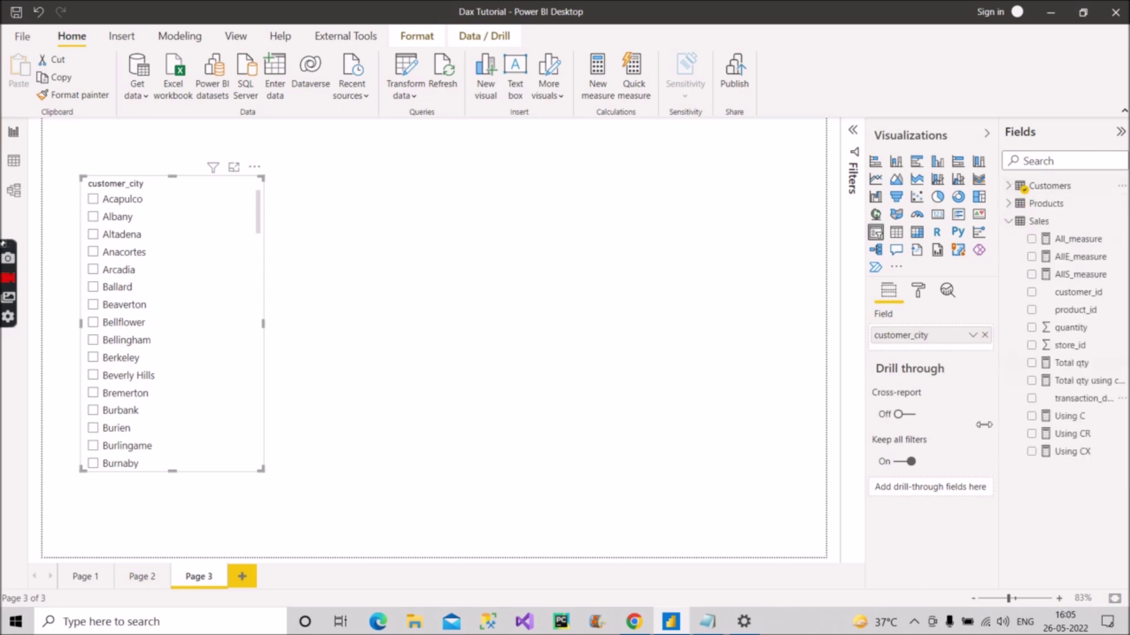
pyautogui.click(740, 393)
pyautogui.rightClick(1068, 349)
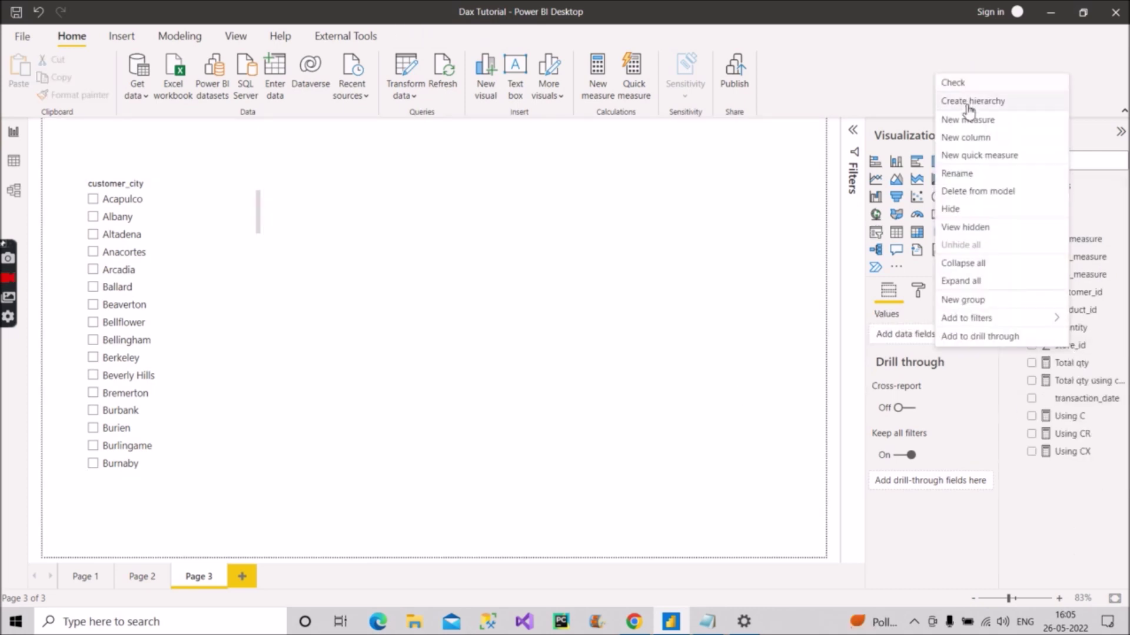
pyautogui.press('Escape')
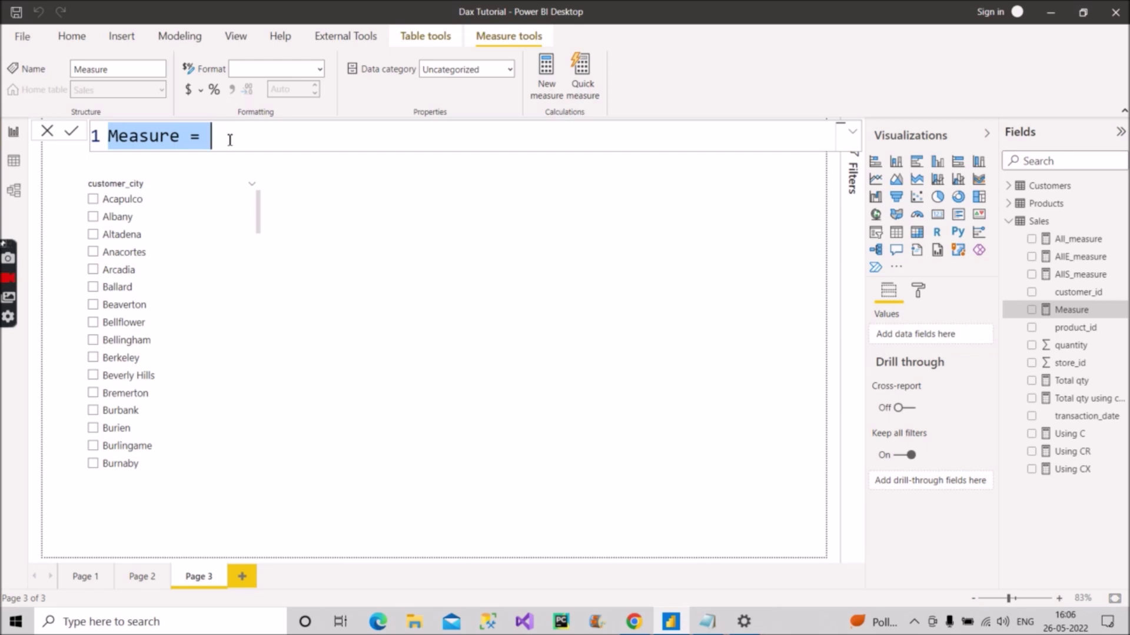
pyautogui.write('S')
pyautogui.press('BackSpace')
pyautogui.write('SelectedCi')
pyautogui.write('ty ')
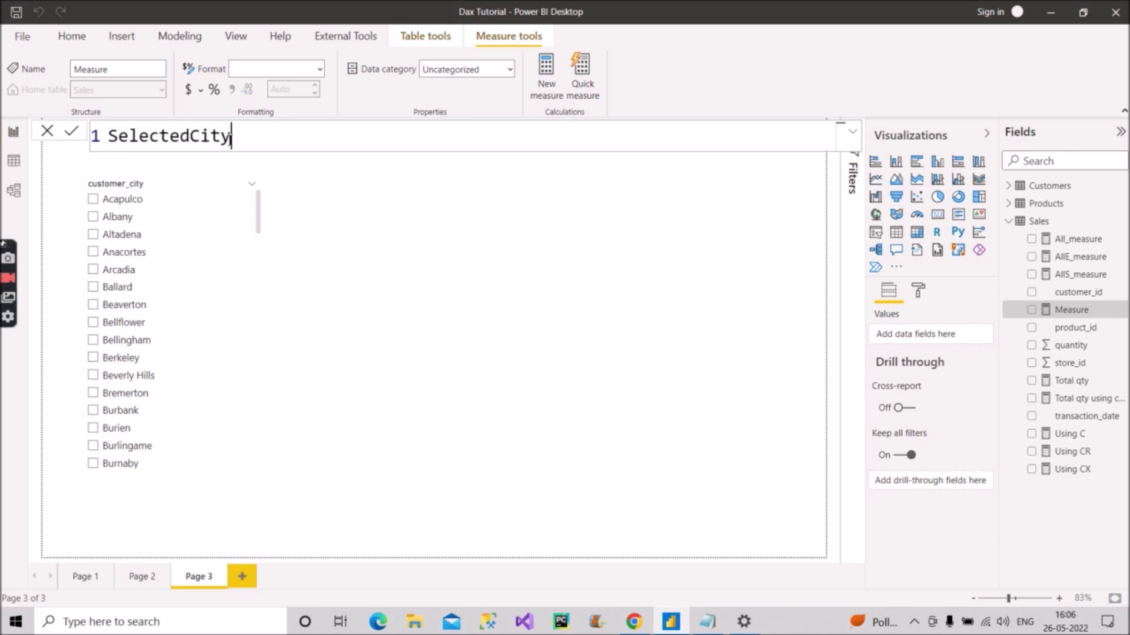
pyautogui.write('Measre = ca')
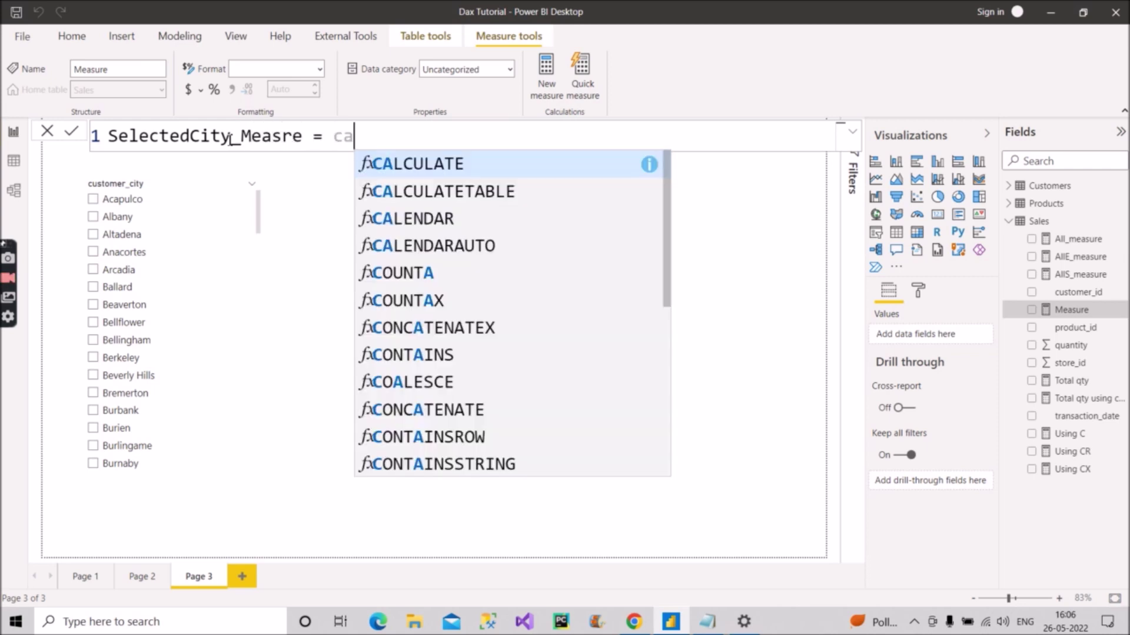
pyautogui.press('Tab')
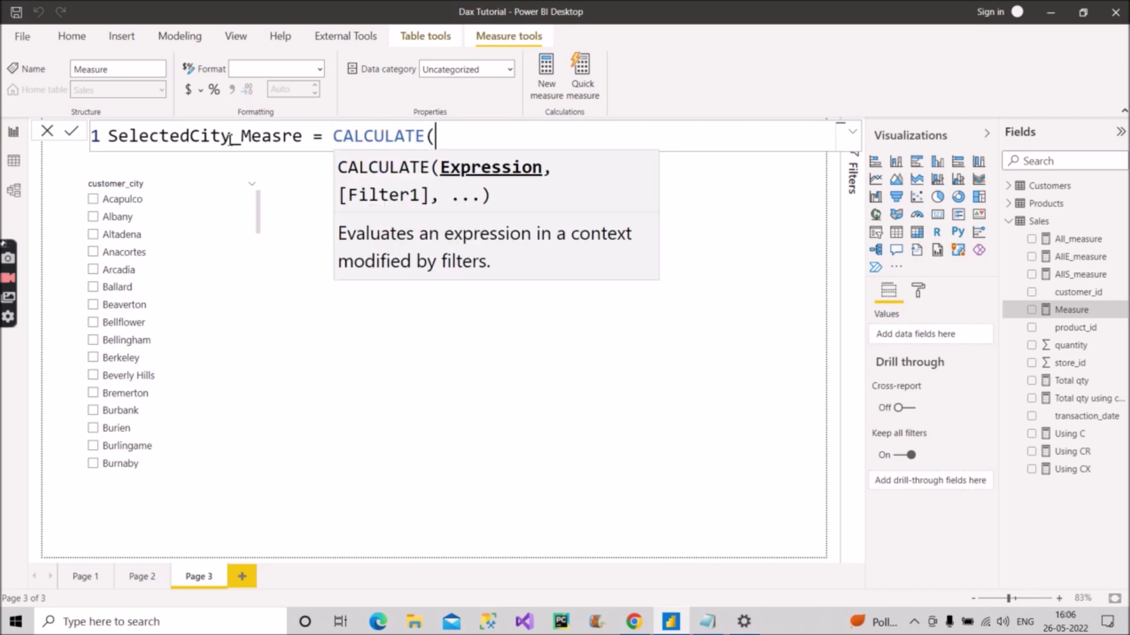
# Step: Use the [Total qty] measure as the expression argument of CALCULATE
pyautogui.write('total')
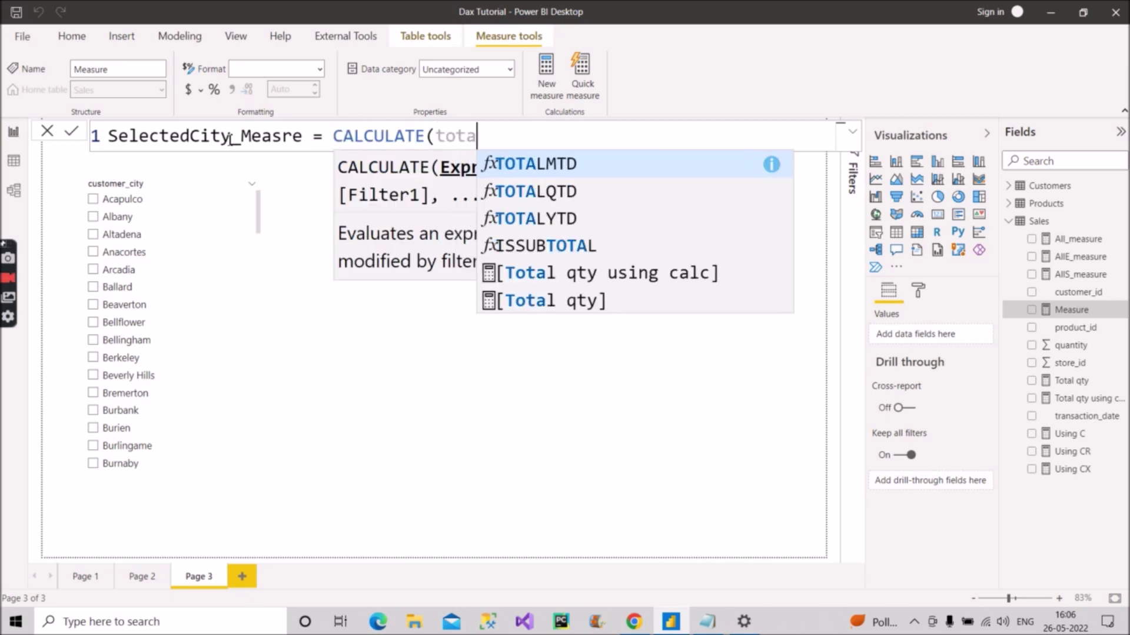
pyautogui.press('Down')
pyautogui.press('Down')
pyautogui.press('Down')
pyautogui.press('Down')
pyautogui.press('Down')
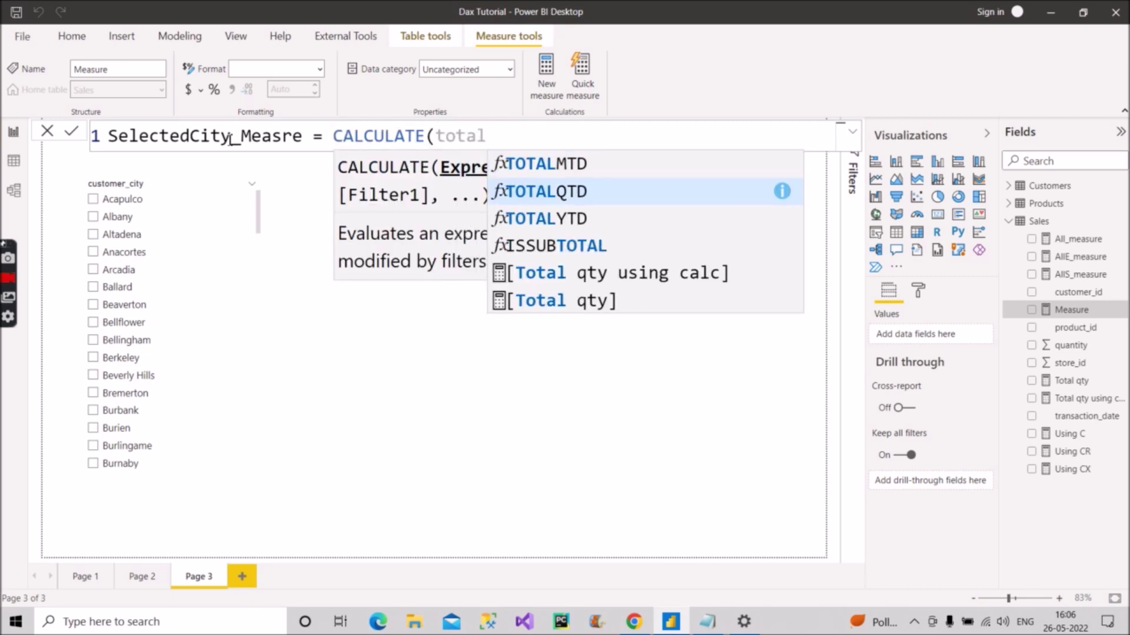
pyautogui.press('Tab')
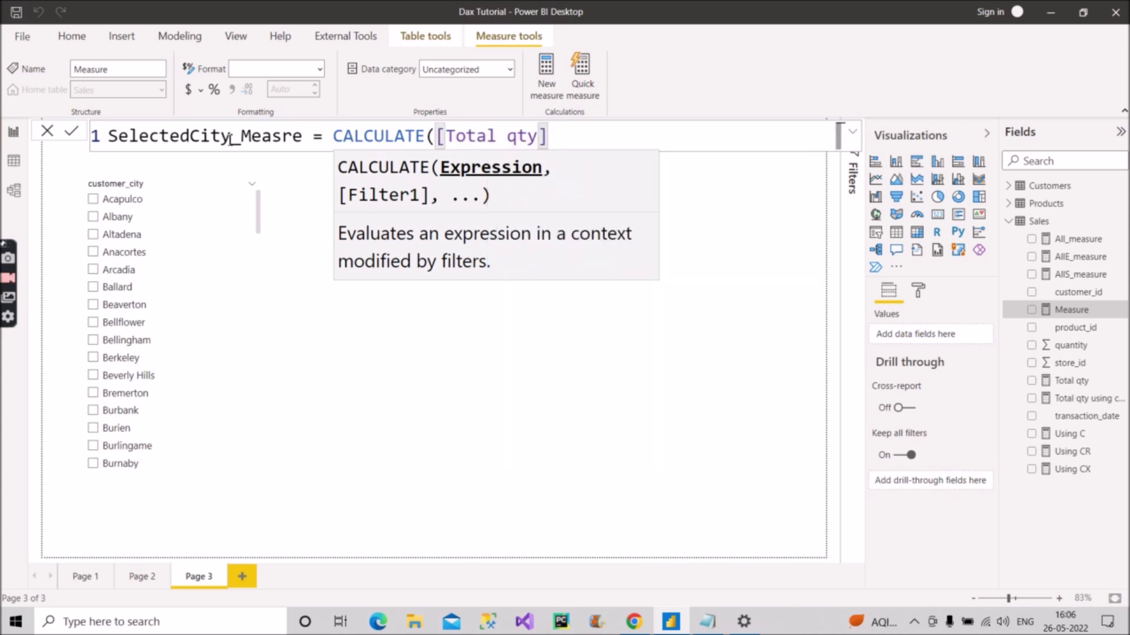
pyautogui.write(',')
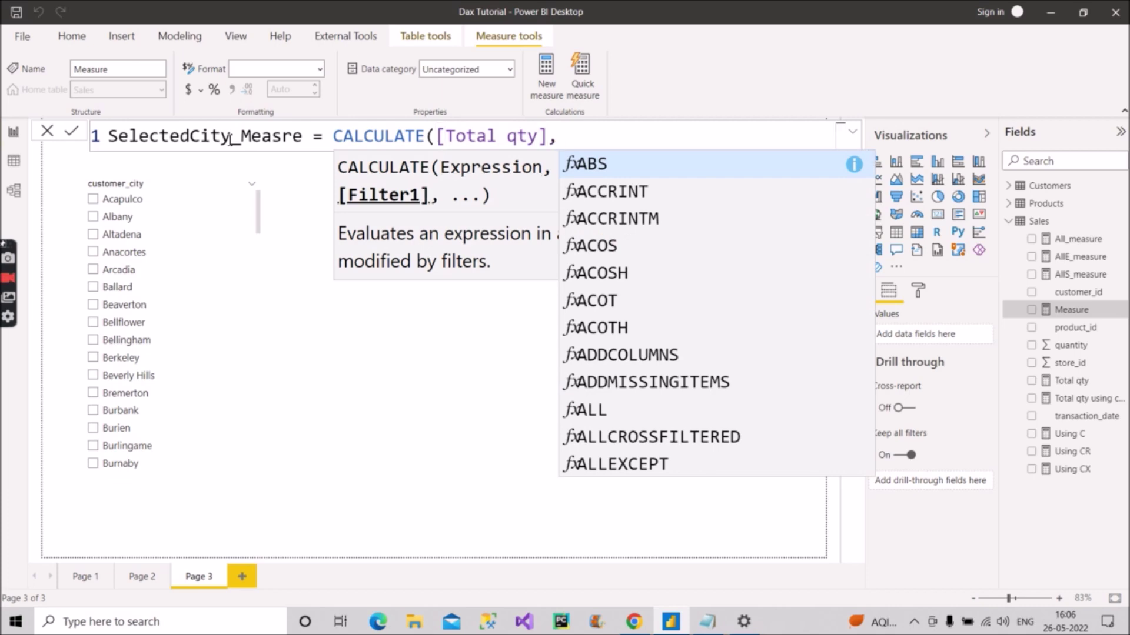
# Step: Start the CALCULATE filter argument with the Customers[customer_city] column followed by an equals sign
pyautogui.write(' cst')
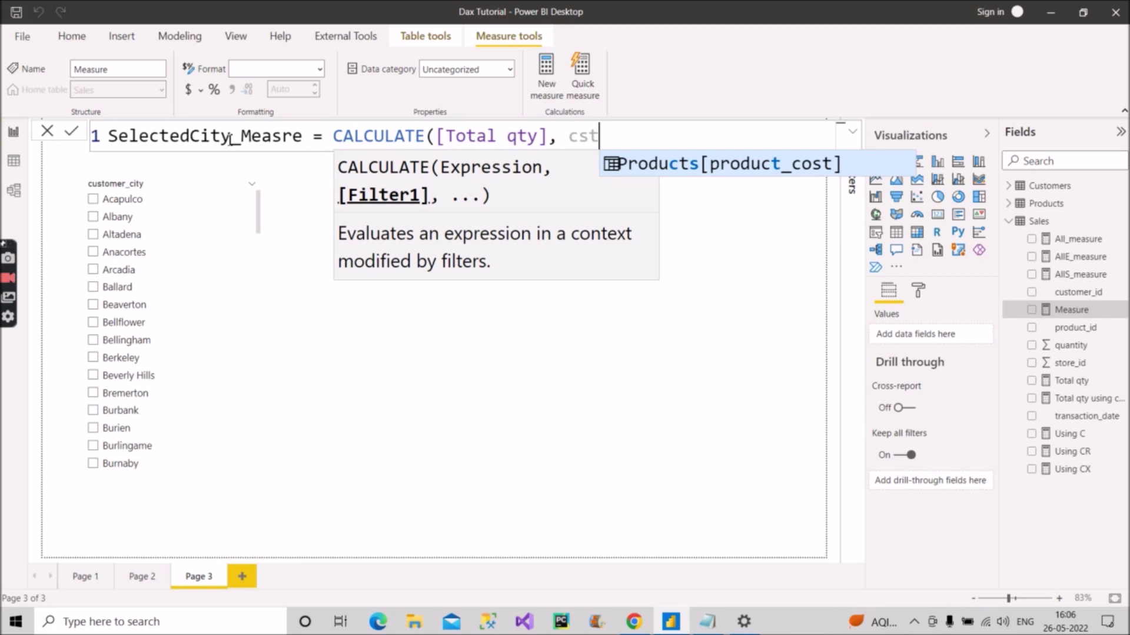
pyautogui.press('BackSpace')
pyautogui.press('BackSpace')
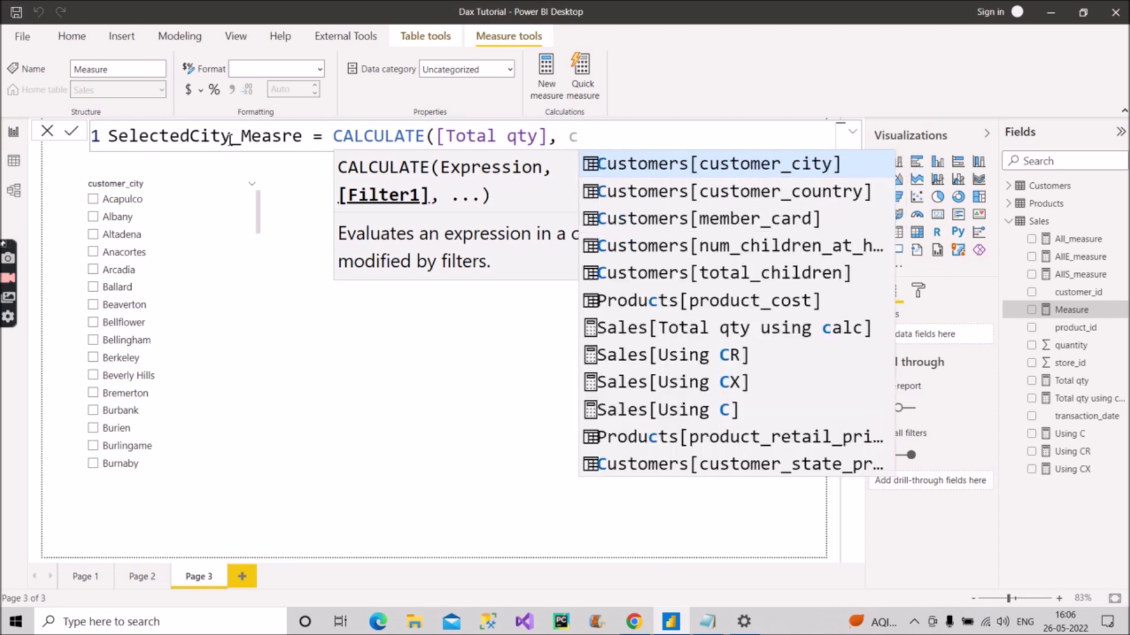
pyautogui.write('ity')
pyautogui.press('Tab')
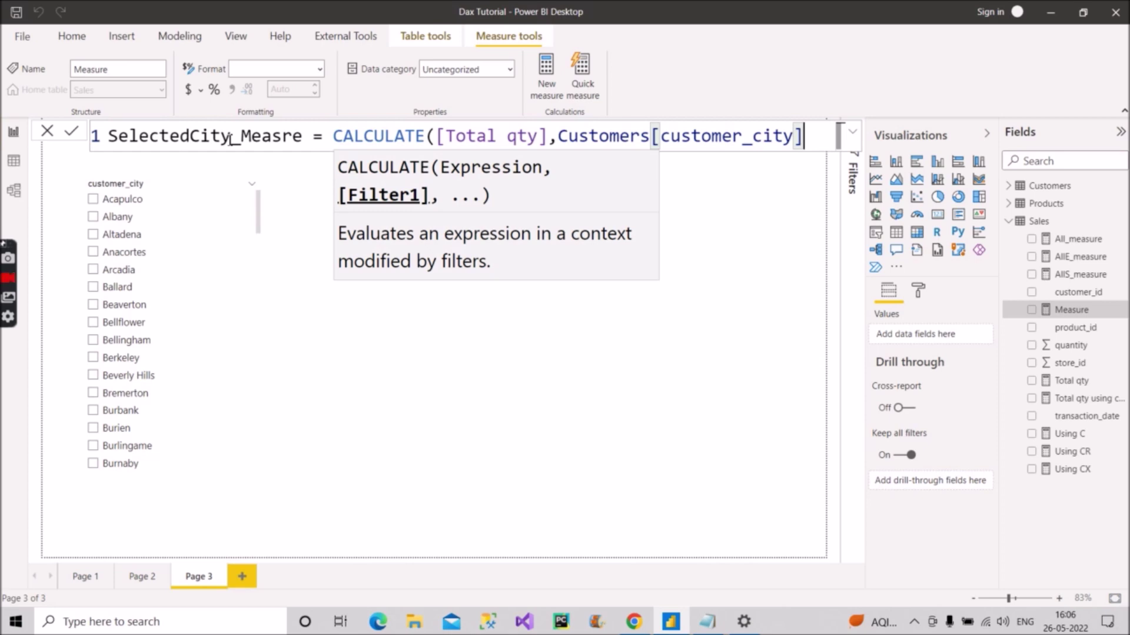
pyautogui.write('= ')
# Step: Compare the city column with SELECTEDVALUE, using Customers[customer_city] as the function's column argument
pyautogui.write('sel')
pyautogui.write('ect')
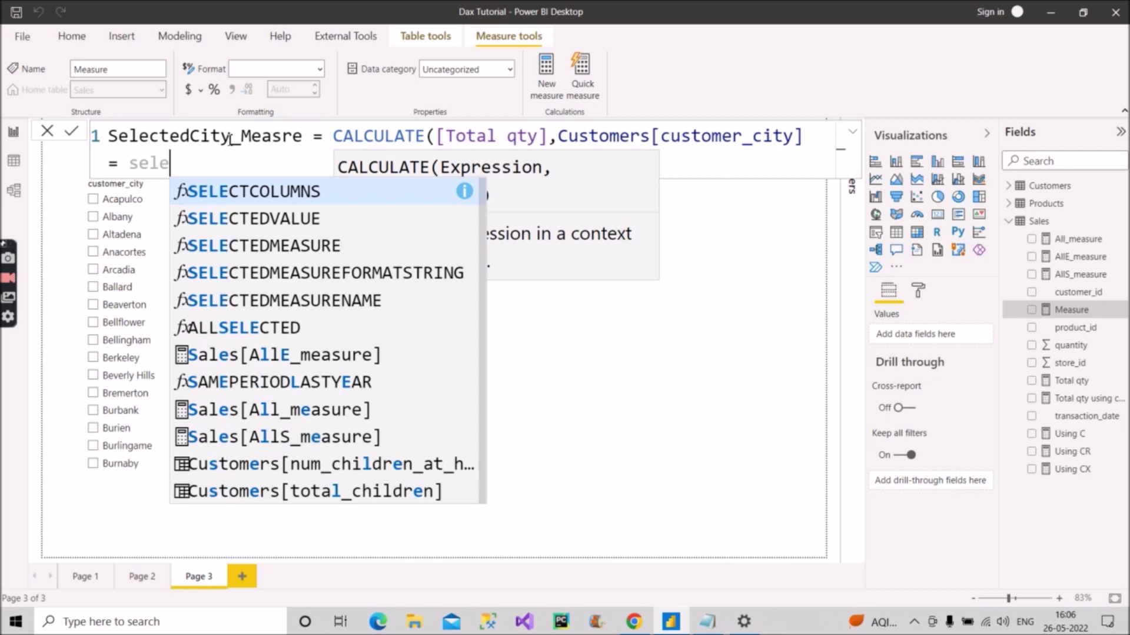
pyautogui.press('Down')
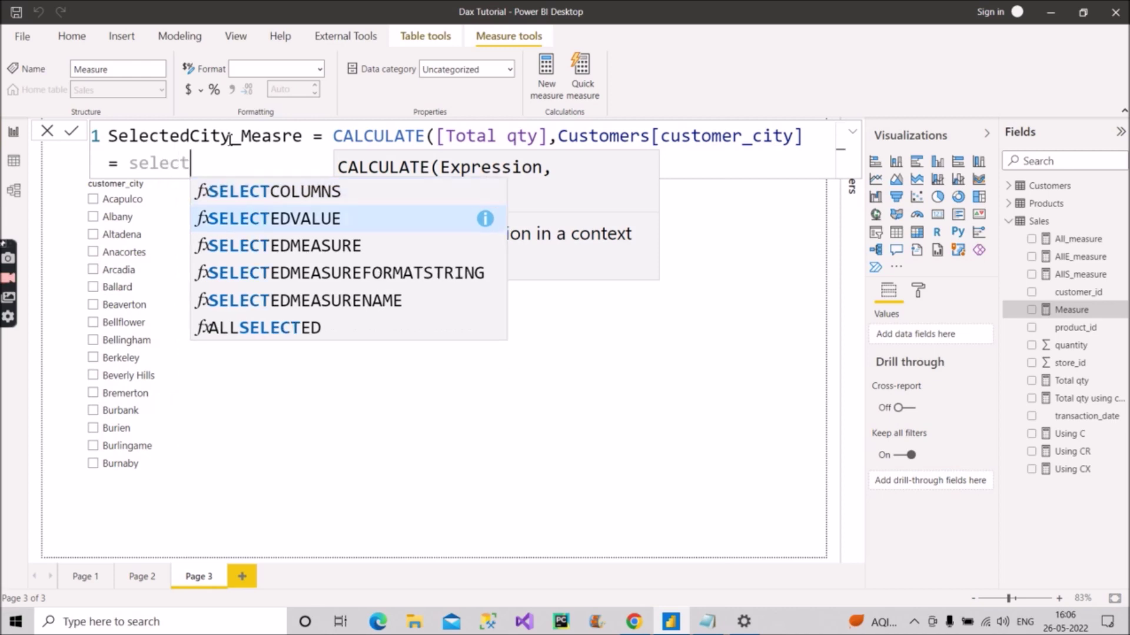
pyautogui.press('Tab')
pyautogui.write('city')
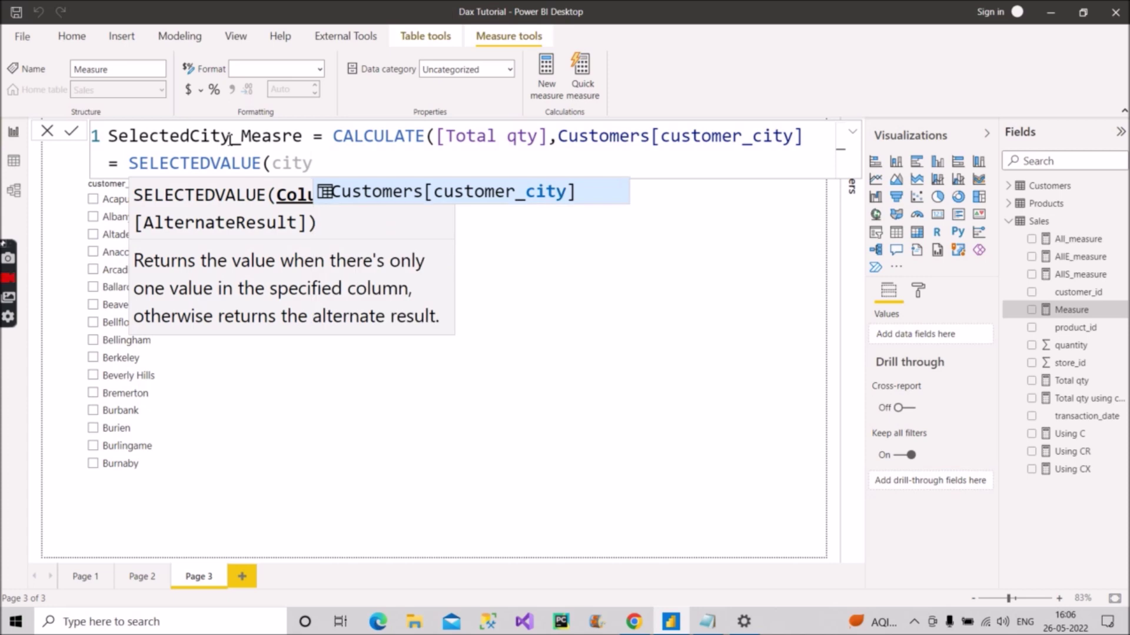
pyautogui.press('Tab')
pyautogui.write(',')
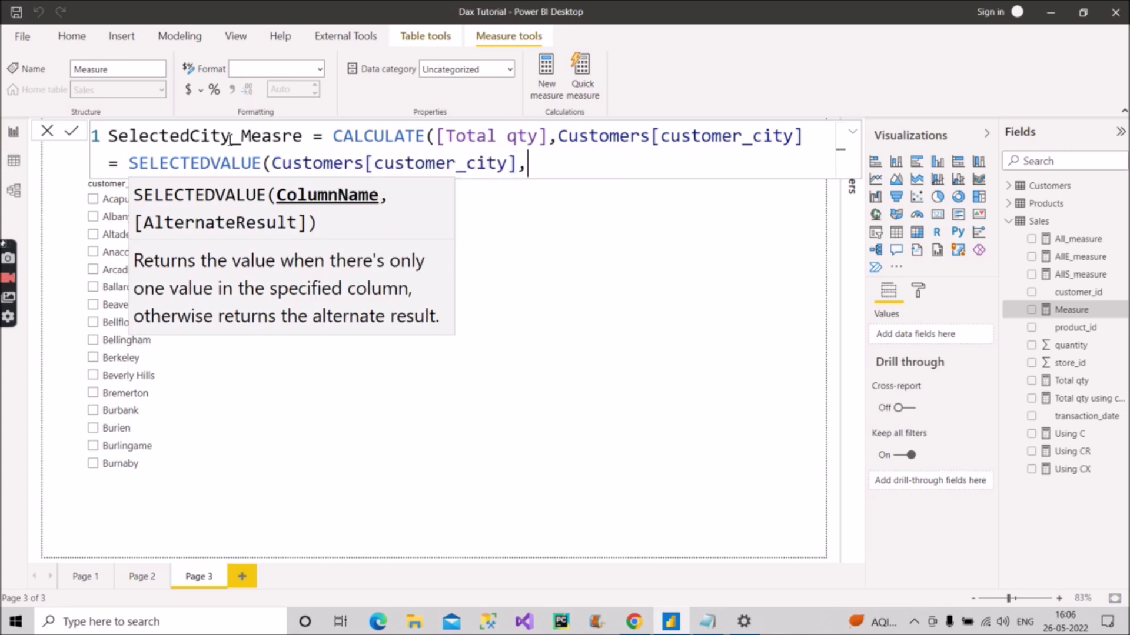
# Step: Set "Arcadia" as the alternate result of SELECTEDVALUE, close both functions and commit the measure
pyautogui.write('""')
pyautogui.press('Left')
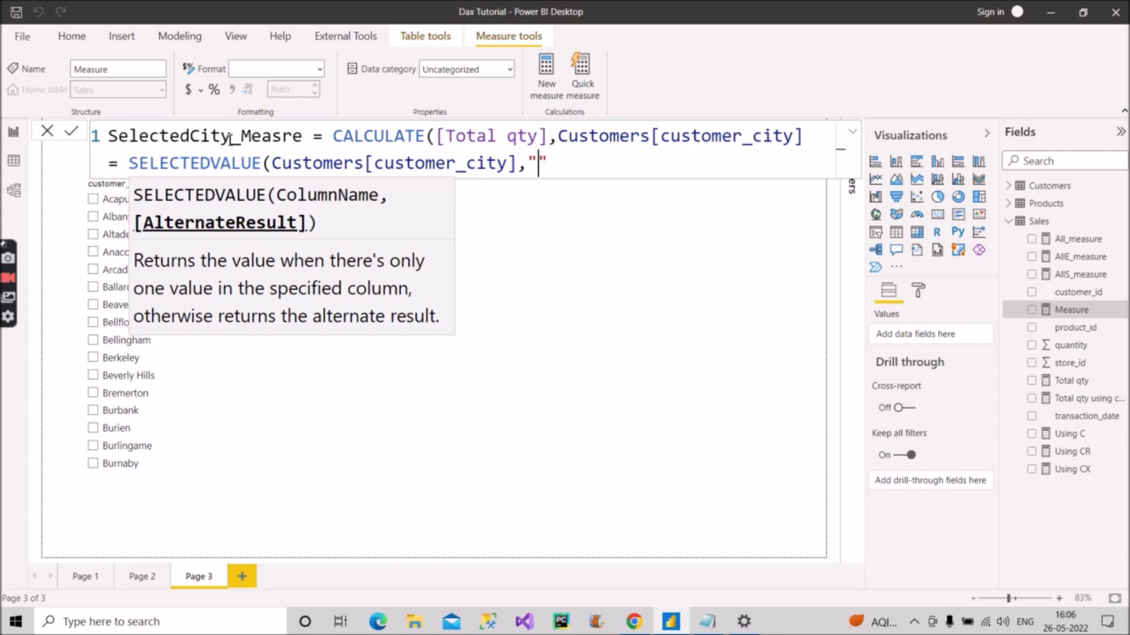
pyautogui.write('Ar')
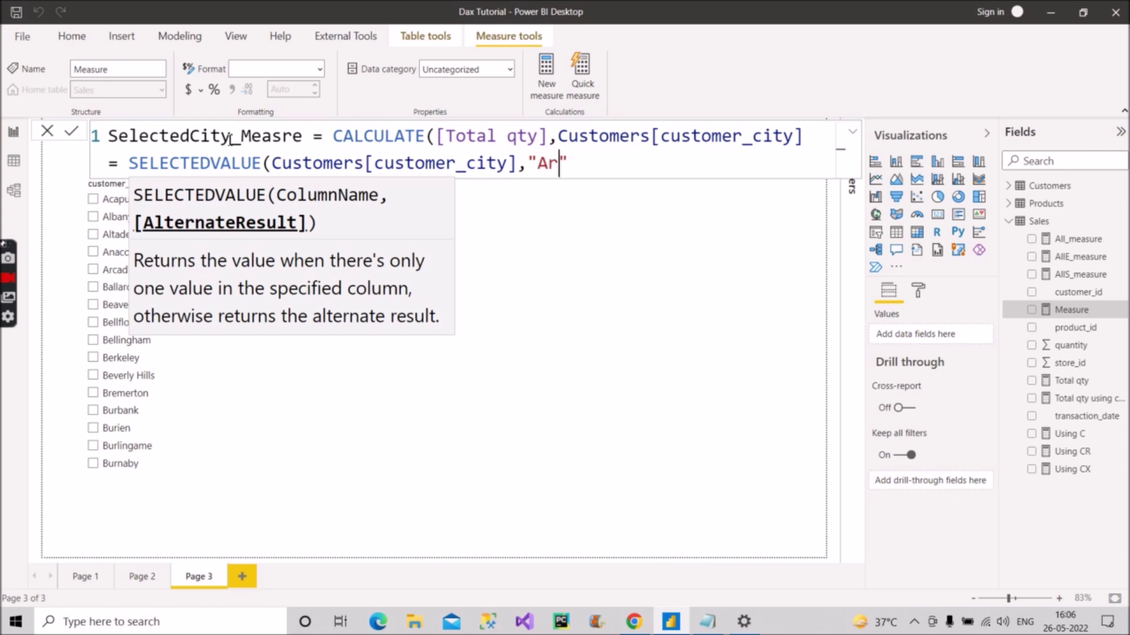
pyautogui.write('cadia')
pyautogui.press('Right')
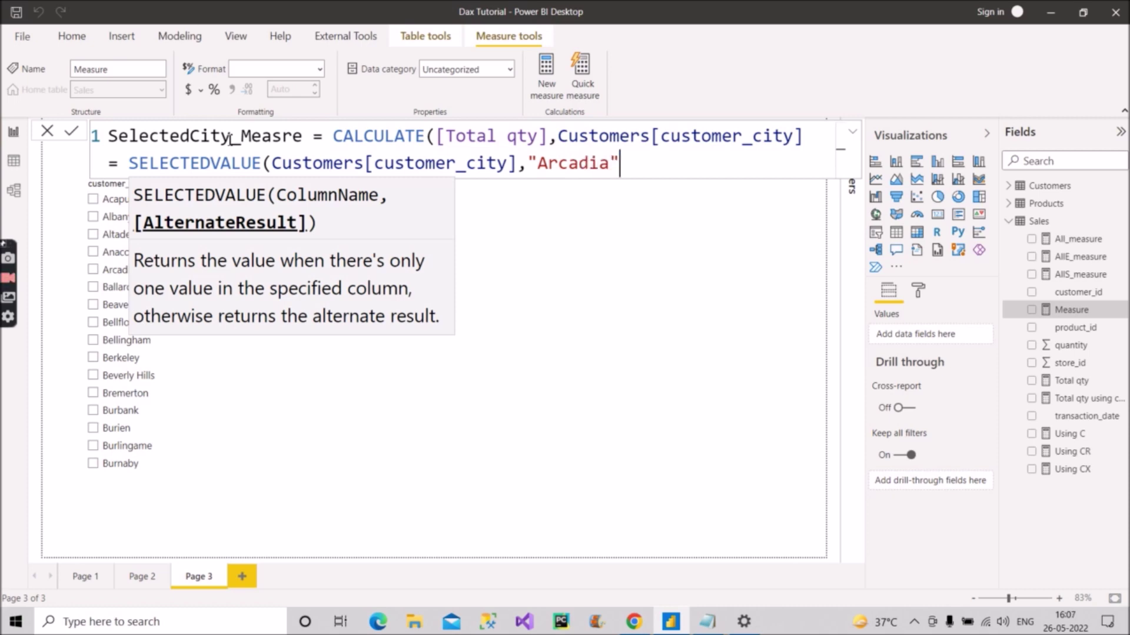
pyautogui.write(')')
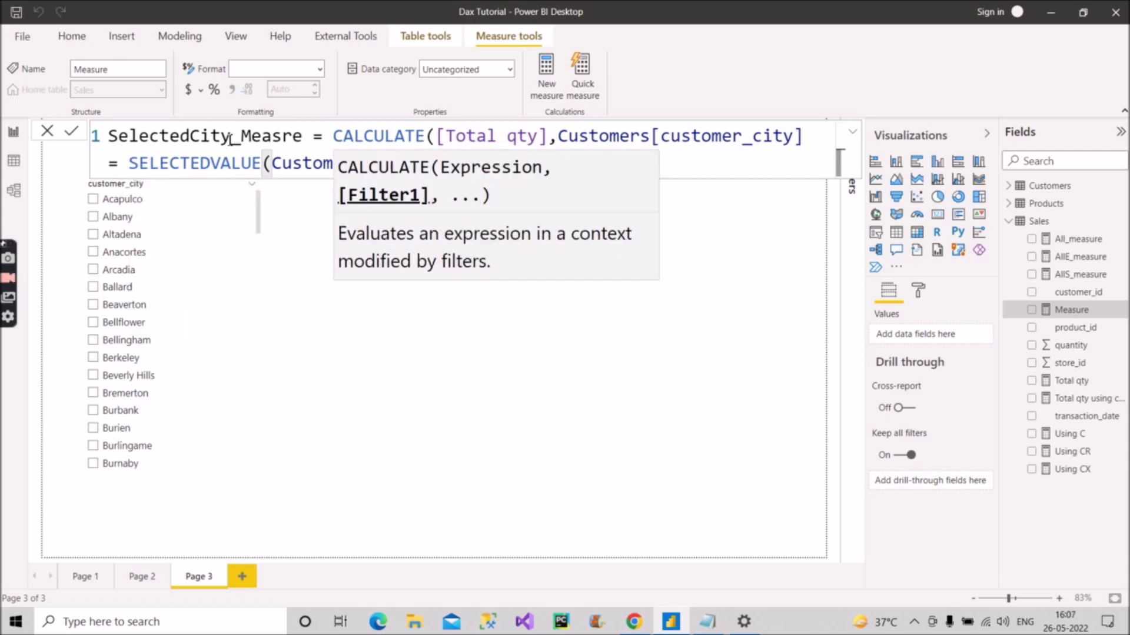
pyautogui.write(')')
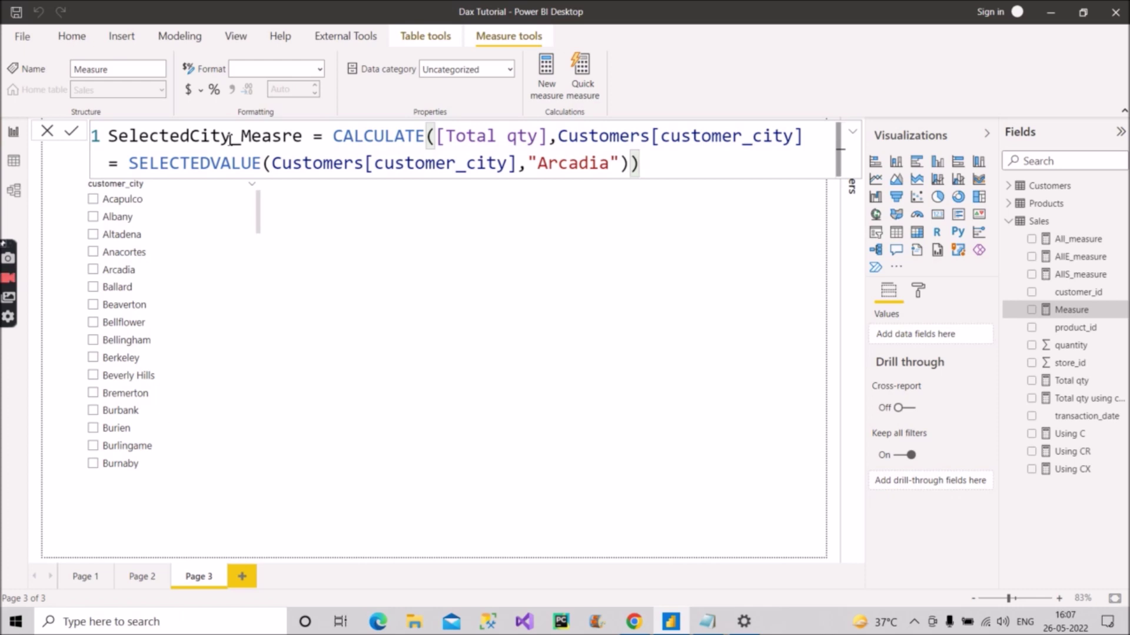
pyautogui.press('Return')
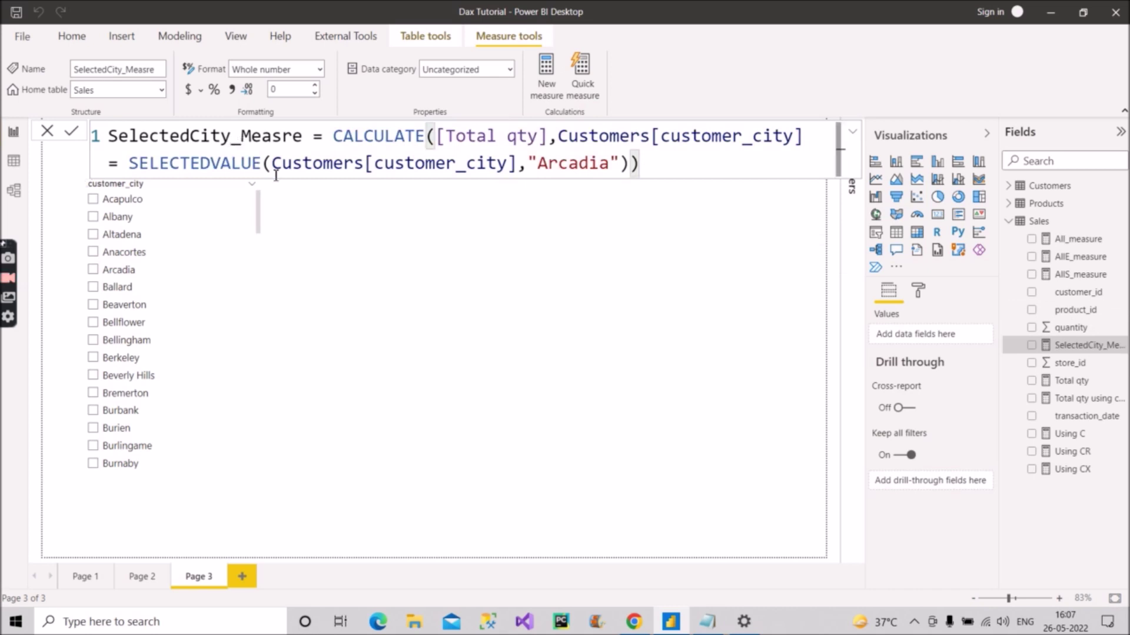
# Step: Place the SelectedCity_Measre measure on the report page and show it as a card visual
pyautogui.moveTo(1098, 347); pyautogui.dragTo(712, 228)
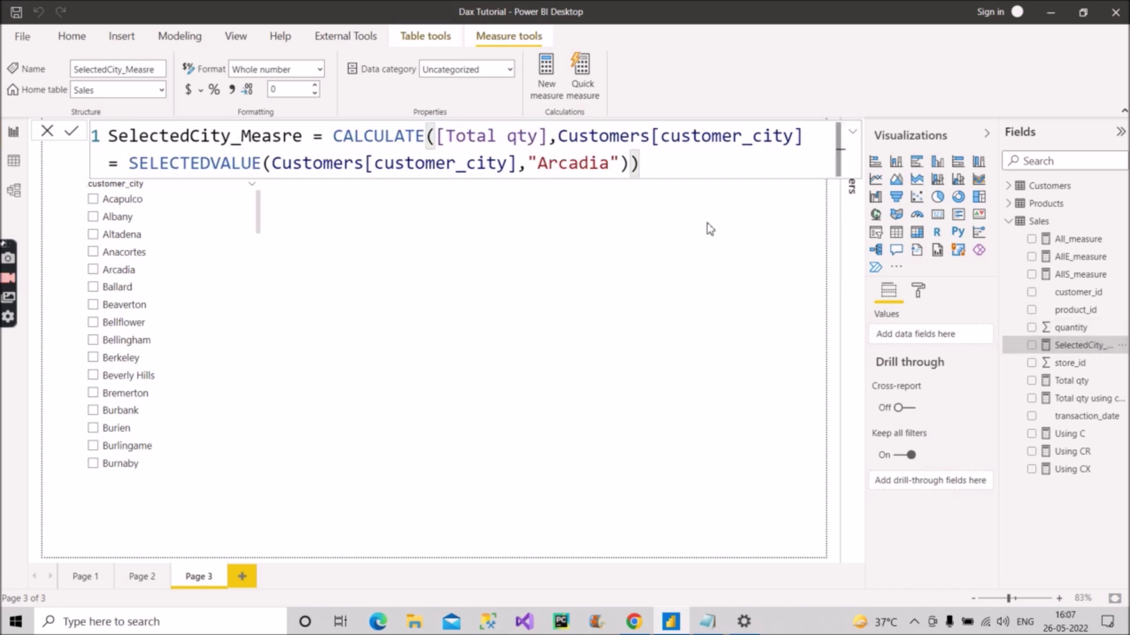
pyautogui.click(938, 217)
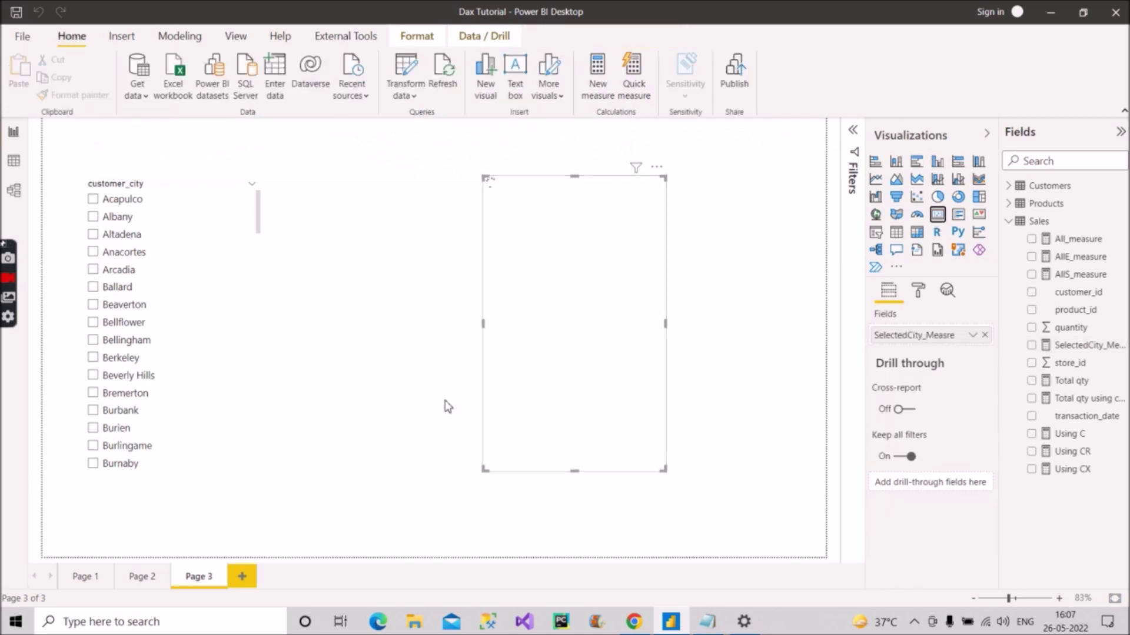
pyautogui.click(474, 330)
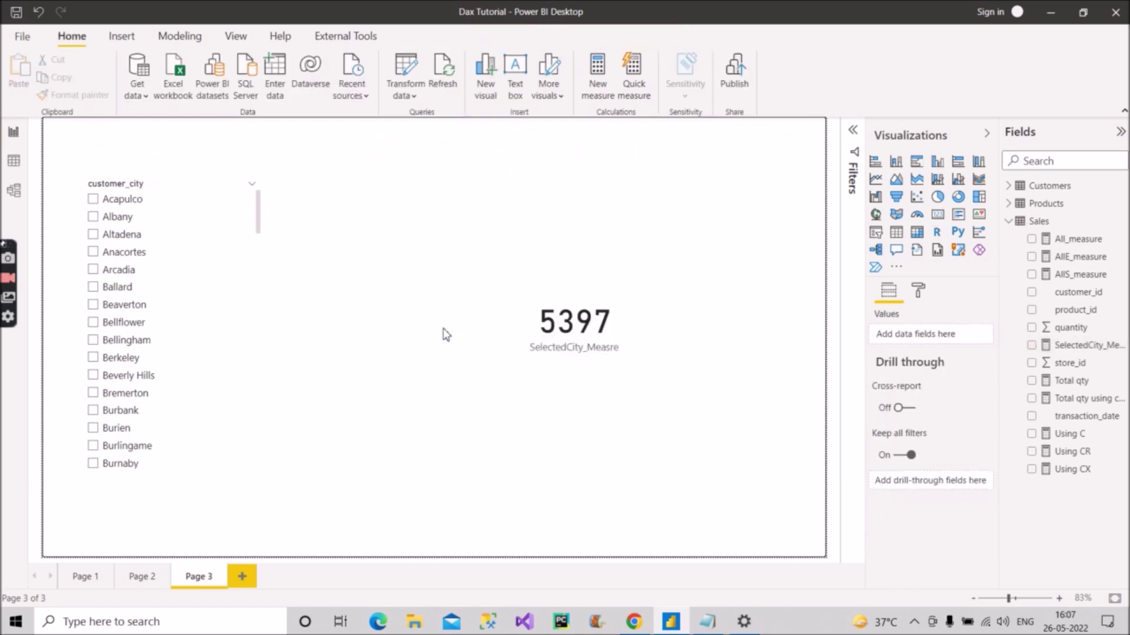
# Step: Reduce the height of the SelectedCity_Measre card and move it up level with the top of the city slicer
pyautogui.click(524, 361)
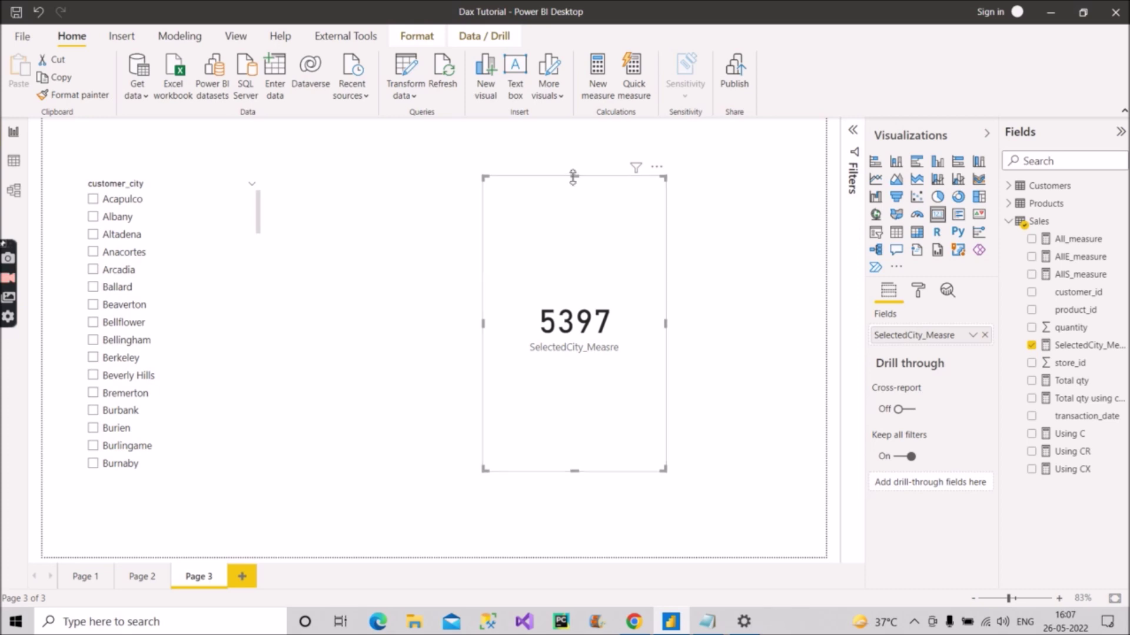
pyautogui.moveTo(575, 177); pyautogui.dragTo(574, 255)
pyautogui.moveTo(574, 474); pyautogui.dragTo(582, 393)
pyautogui.moveTo(570, 298); pyautogui.dragTo(593, 229)
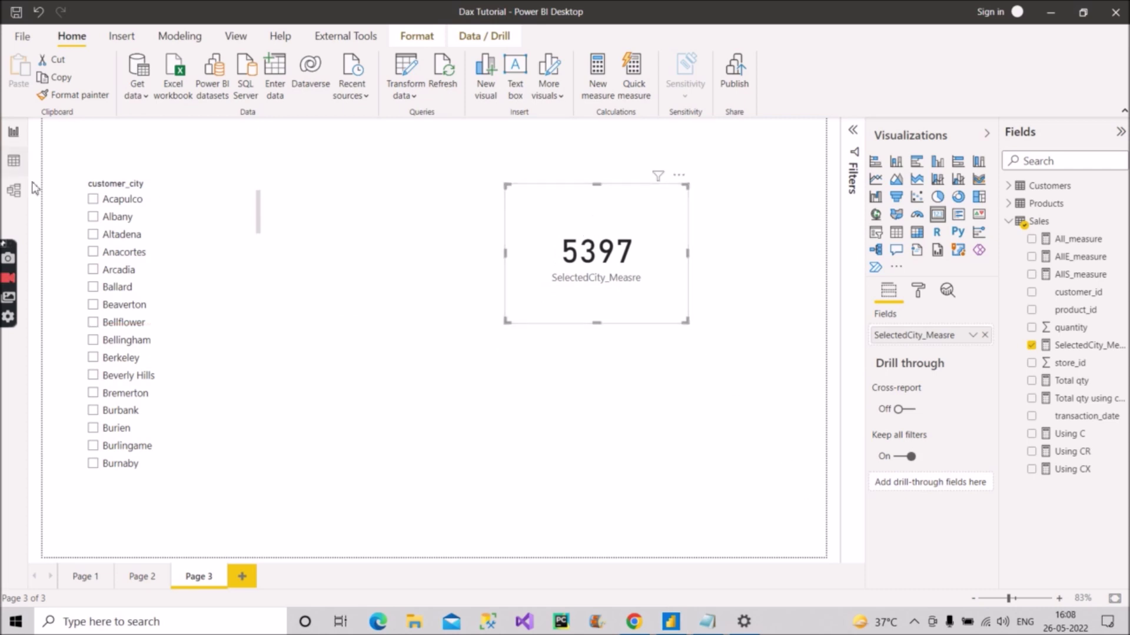
# Step: Test the card with the slicer set to Albany, Ballard, Beverly Hills, no city and Arcadia, clearing the selection at the end
pyautogui.click(93, 218)
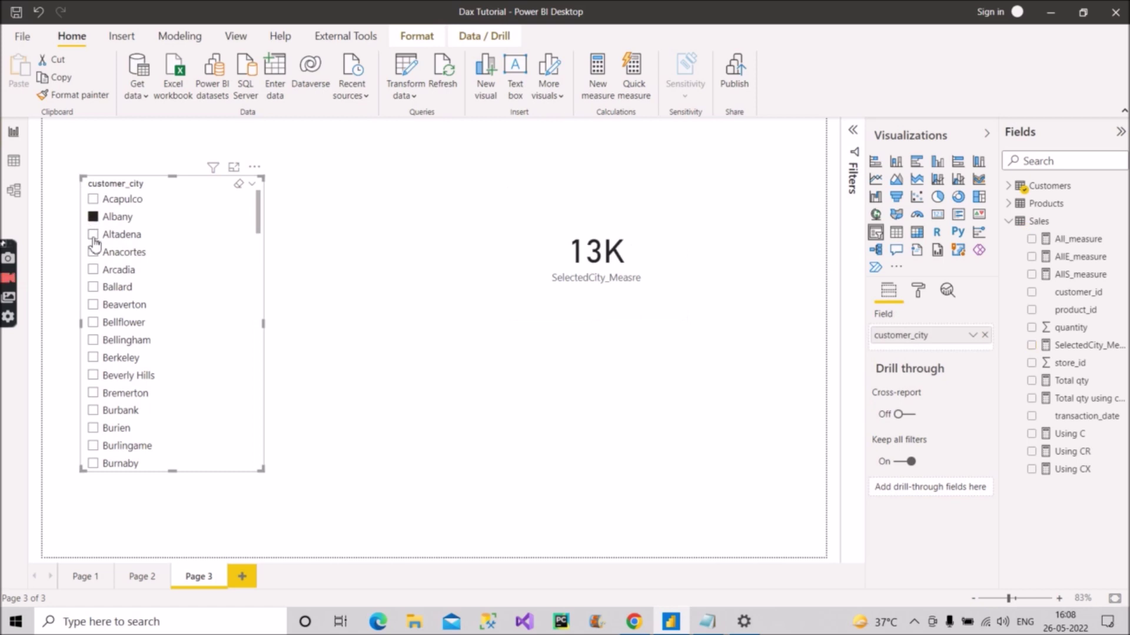
pyautogui.click(93, 287)
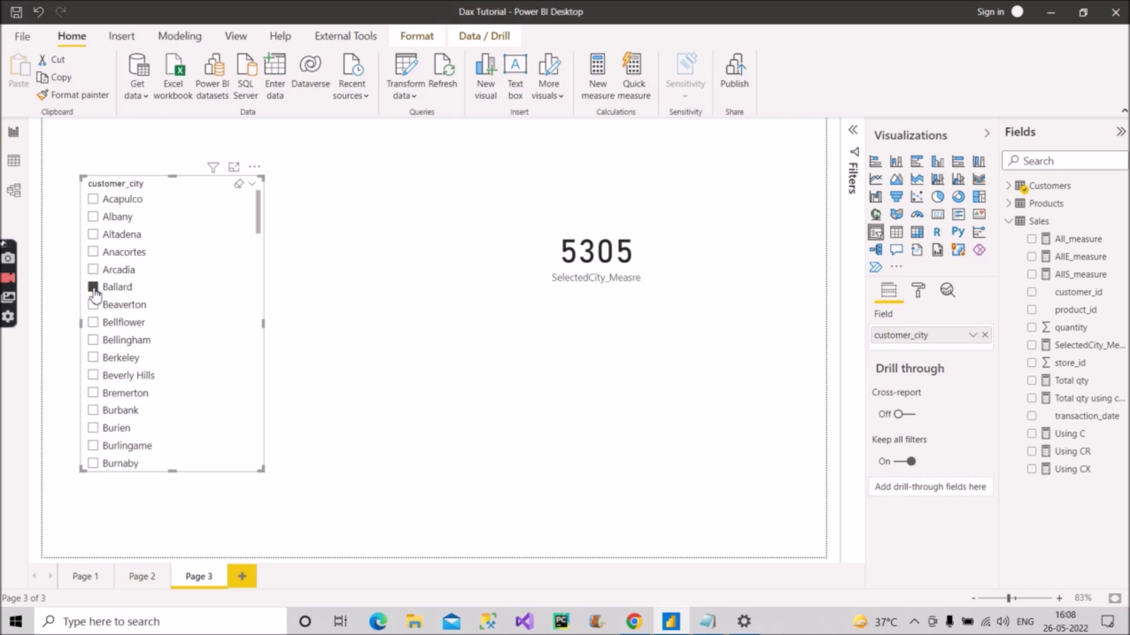
pyautogui.click(93, 378)
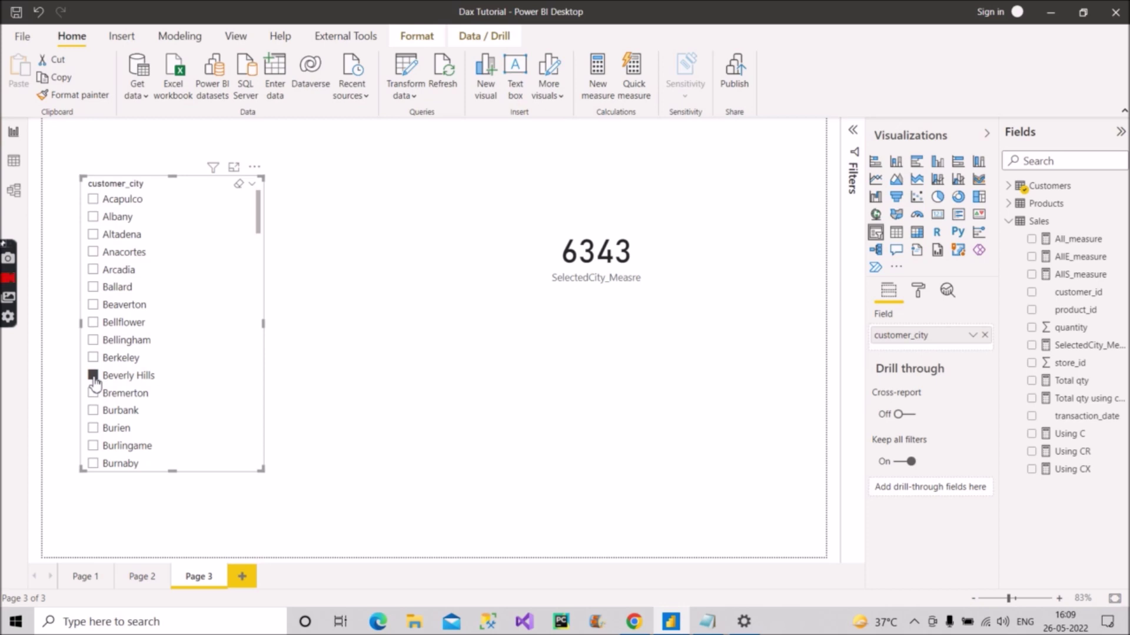
pyautogui.click(94, 377)
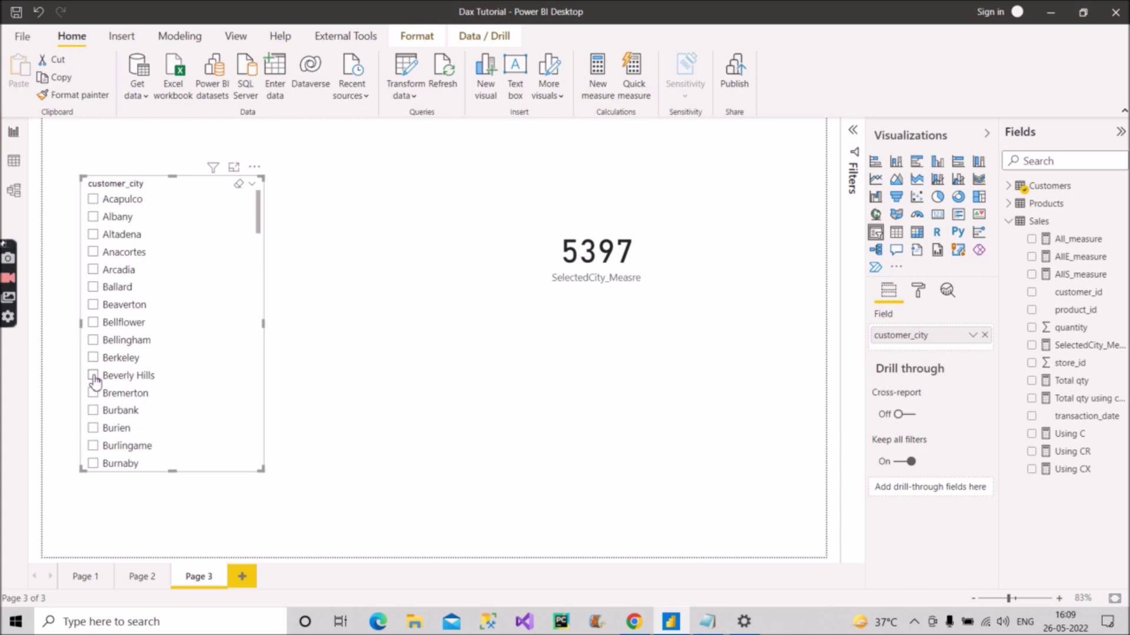
pyautogui.click(94, 271)
pyautogui.click(93, 270)
pyautogui.click(361, 330)
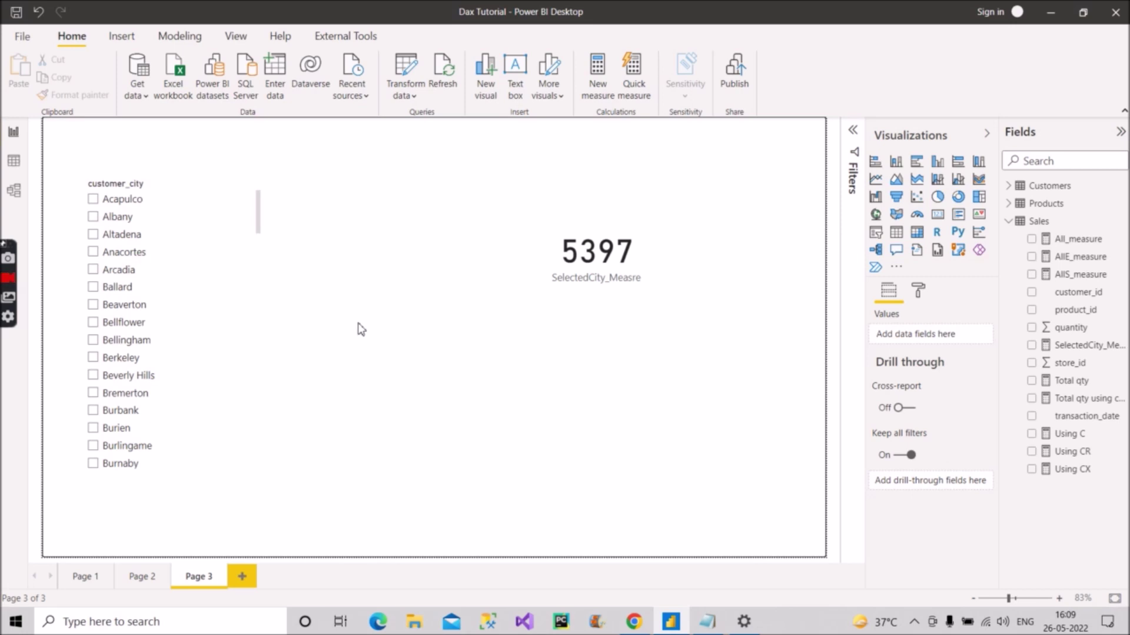
# Step: Check the topic list in Notepad, view the SUMMARIZE documentation page in Chrome and return to Power BI
pyautogui.click(708, 623)
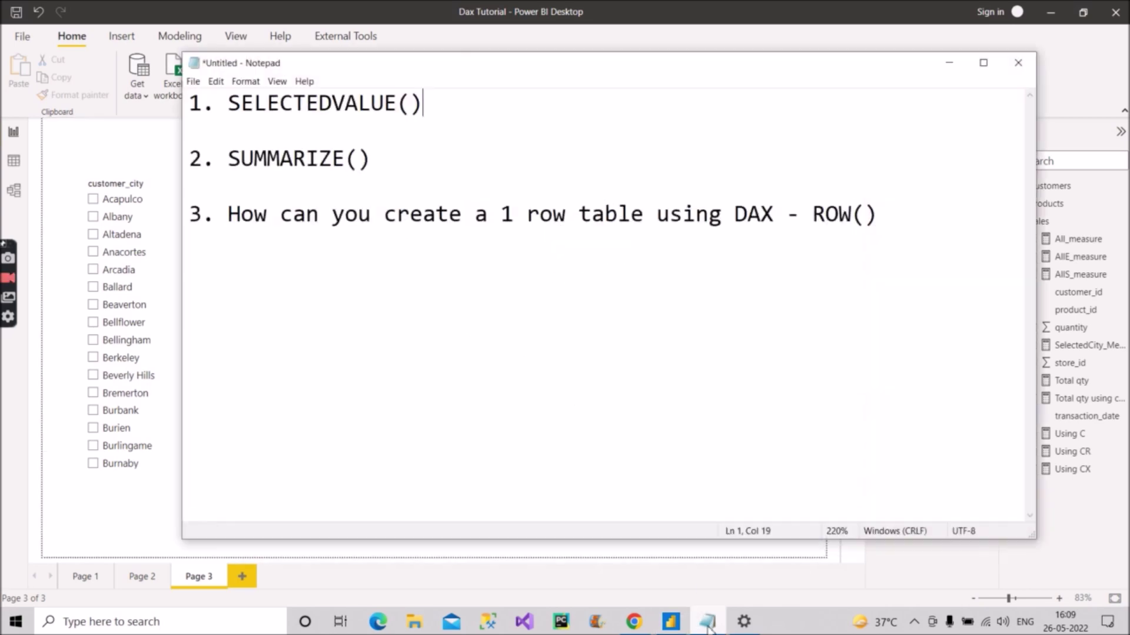
pyautogui.click(707, 623)
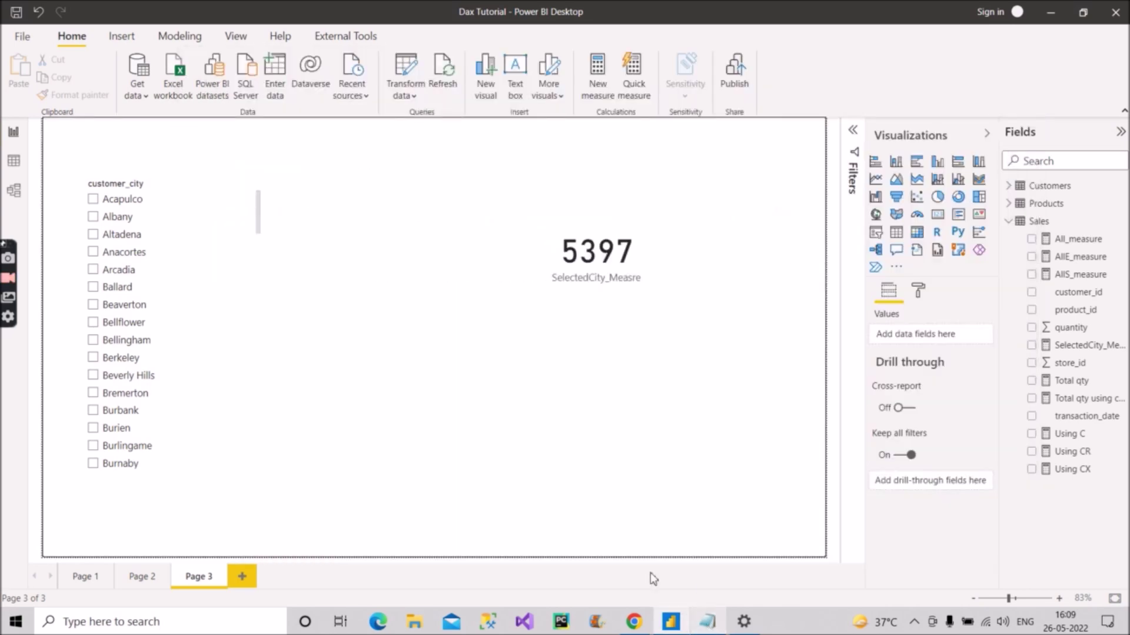
pyautogui.click(633, 623)
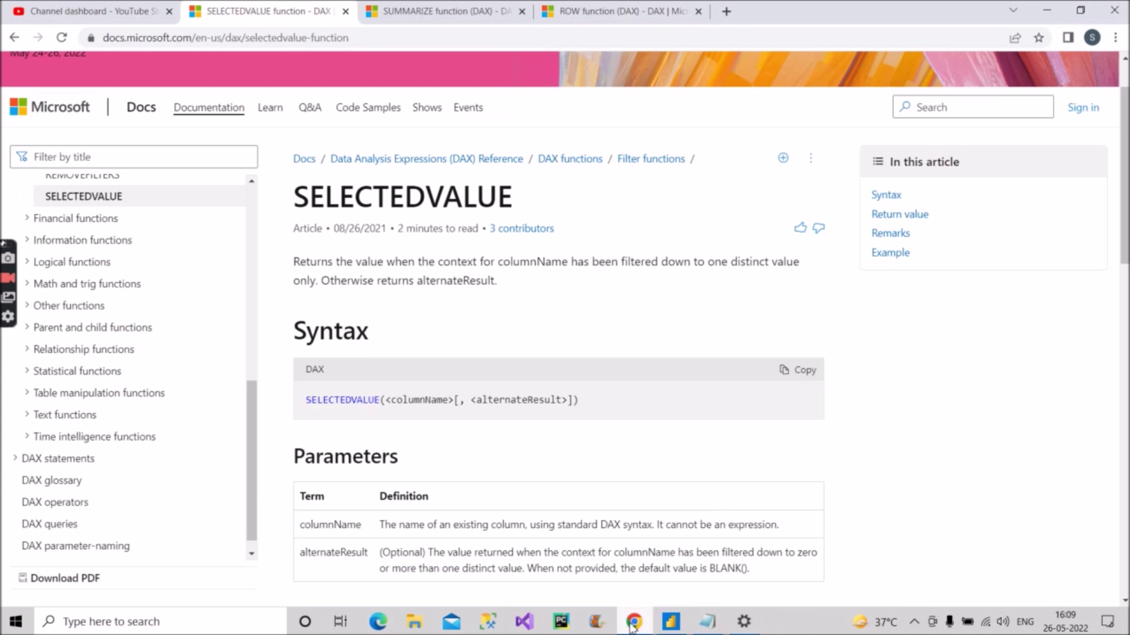
pyautogui.click(457, 17)
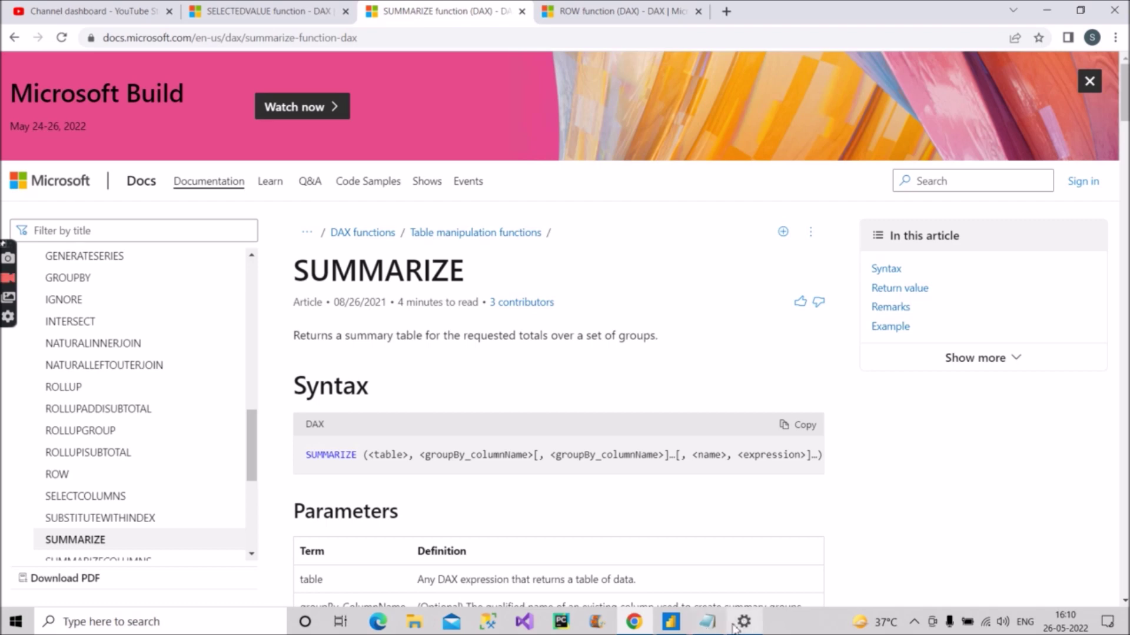
pyautogui.click(686, 630)
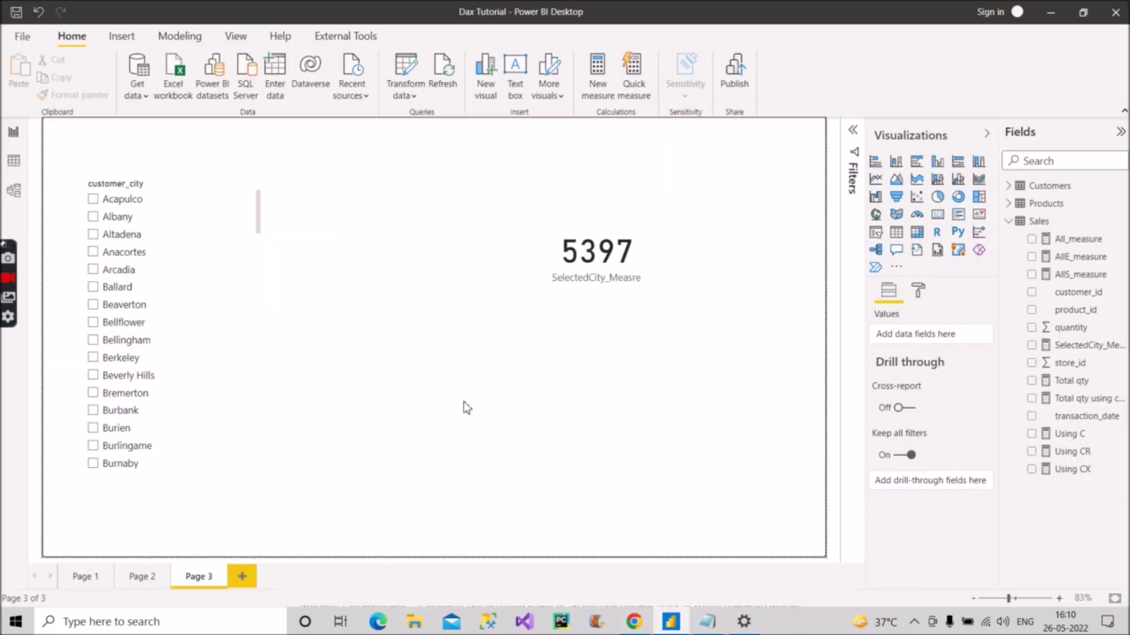
# Step: Create a calculated table named Summary in Data view, starting a SUMMARIZE formula with Sales as its table argument
pyautogui.click(13, 161)
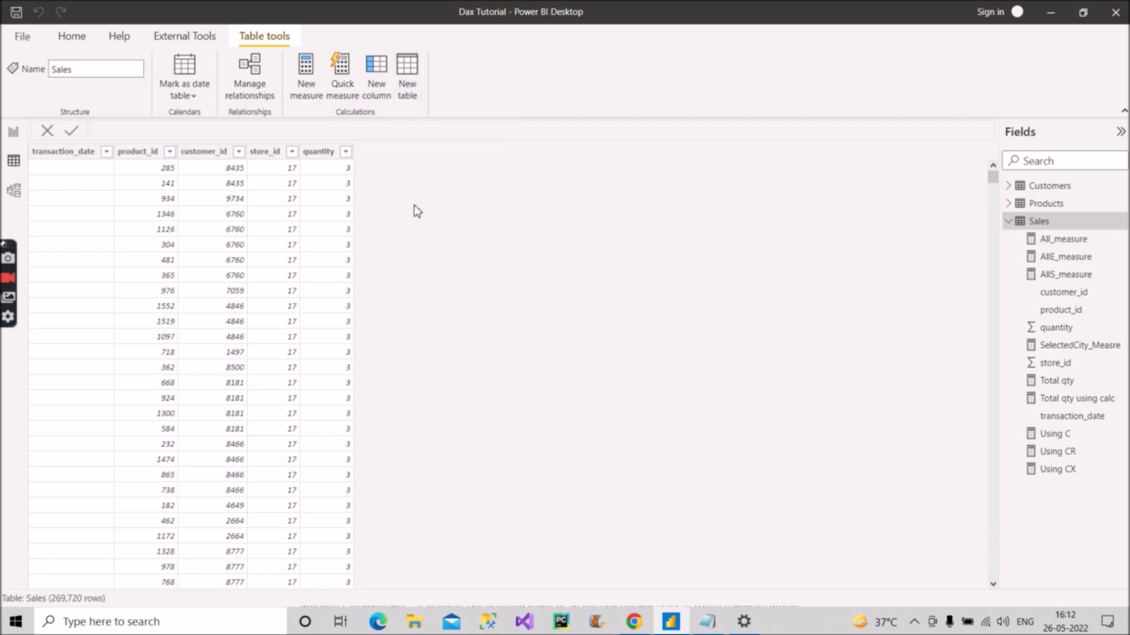
pyautogui.hotkey('ctrl', 'a')
pyautogui.write('Summary = SUMMARIZE(s')
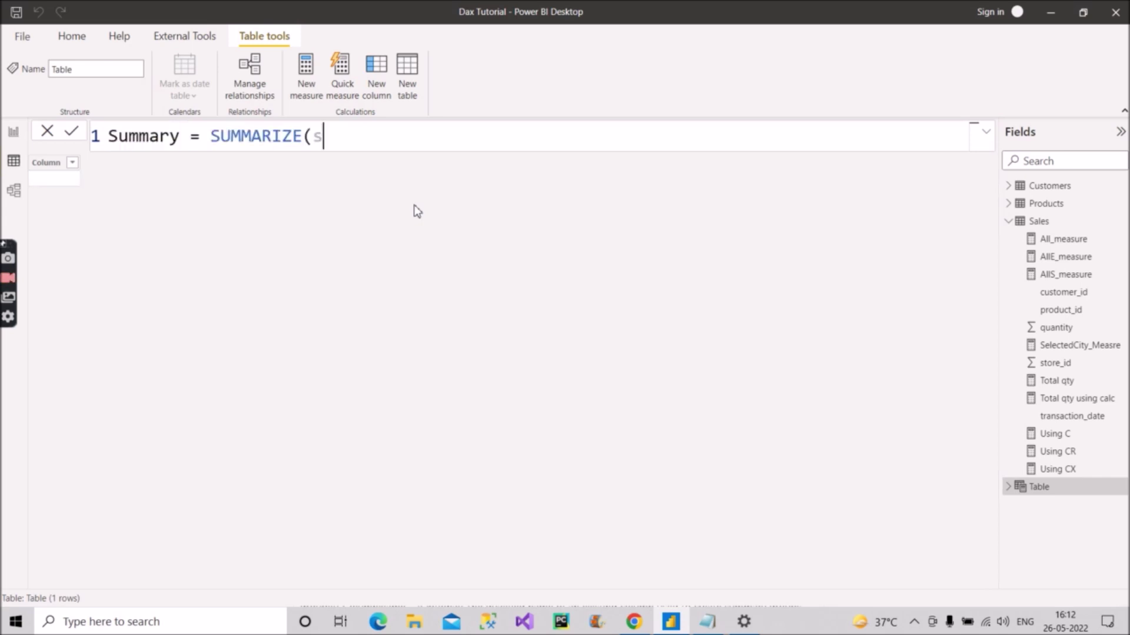
pyautogui.write('al')
pyautogui.press('Down')
pyautogui.press('Down')
pyautogui.press('Tab')
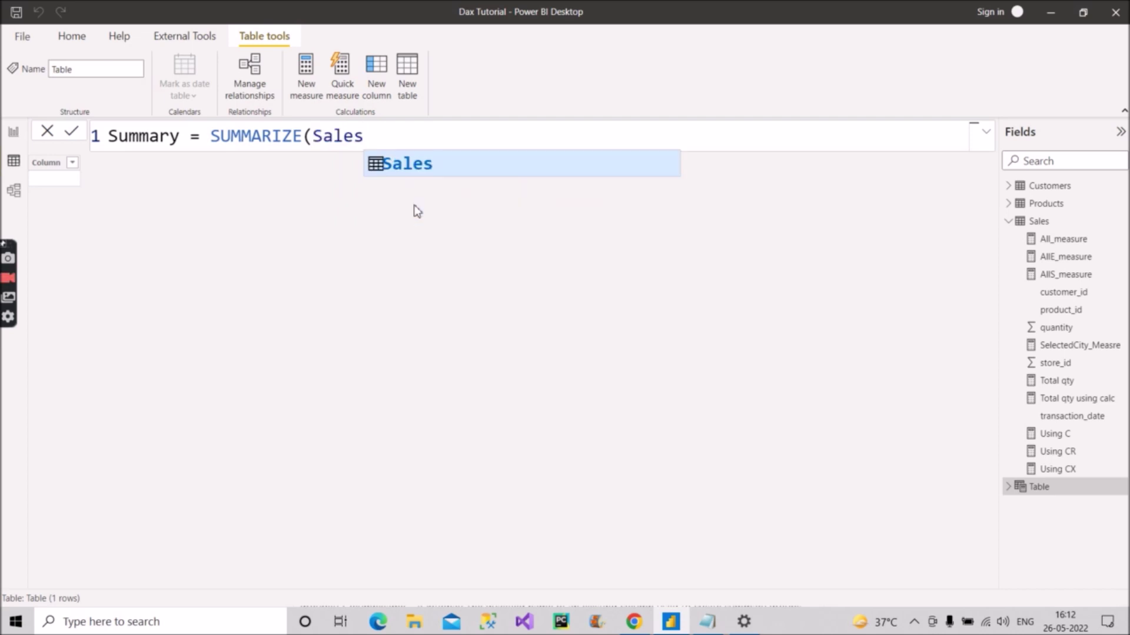
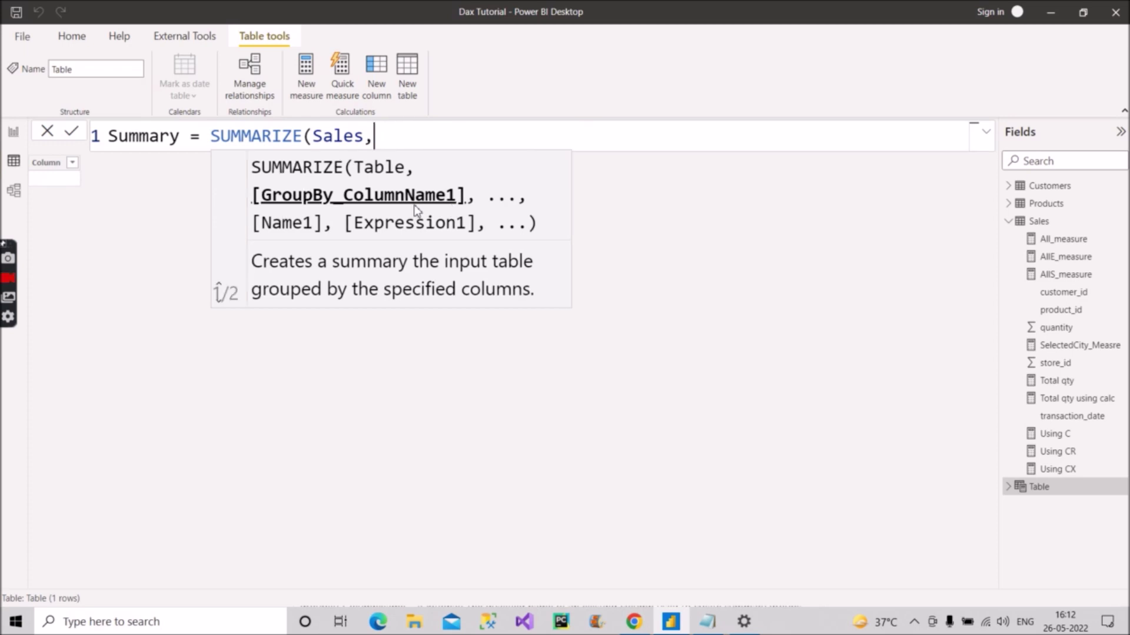
# Step: Use Sales[product_id] as the group-by column of SUMMARIZE
pyautogui.write('slaes')
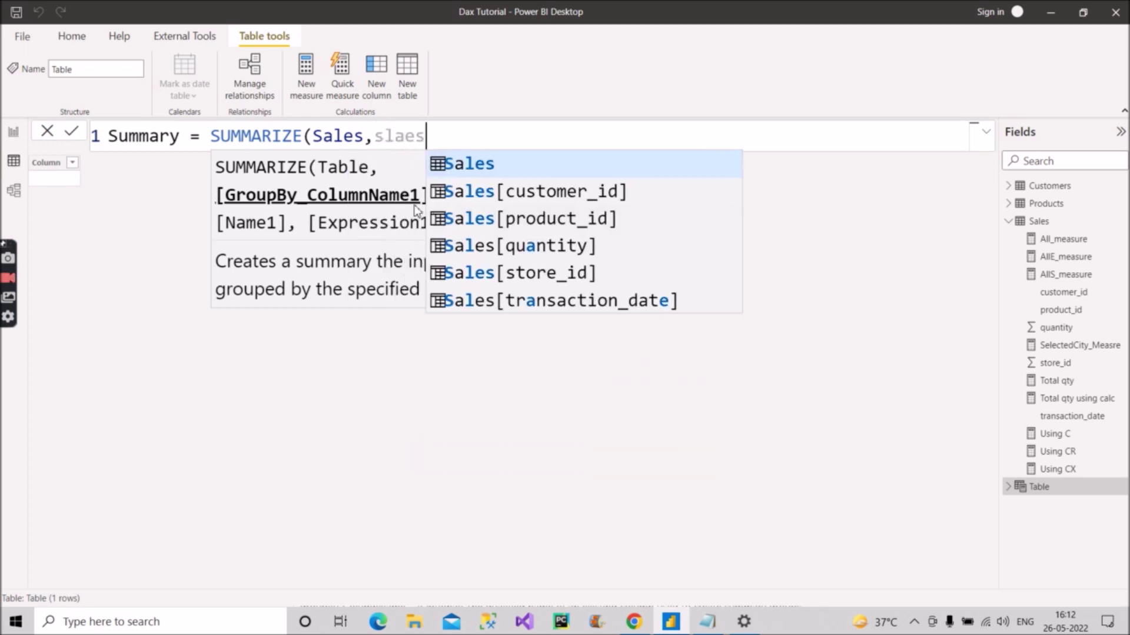
pyautogui.press('Down')
pyautogui.press('Down')
pyautogui.press('Tab')
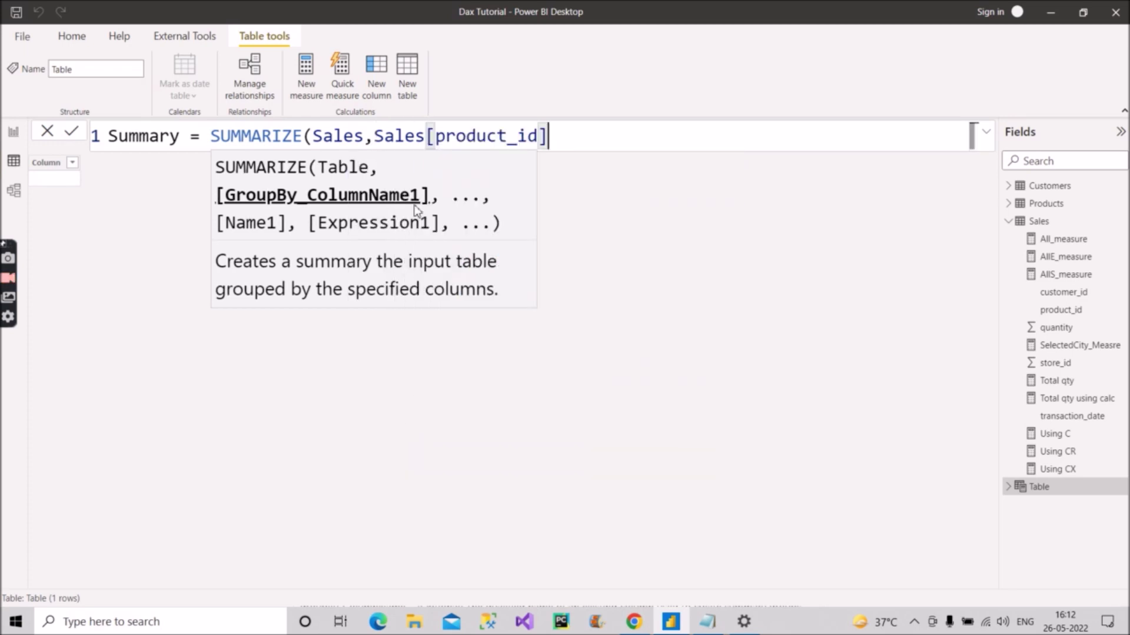
pyautogui.write(',')
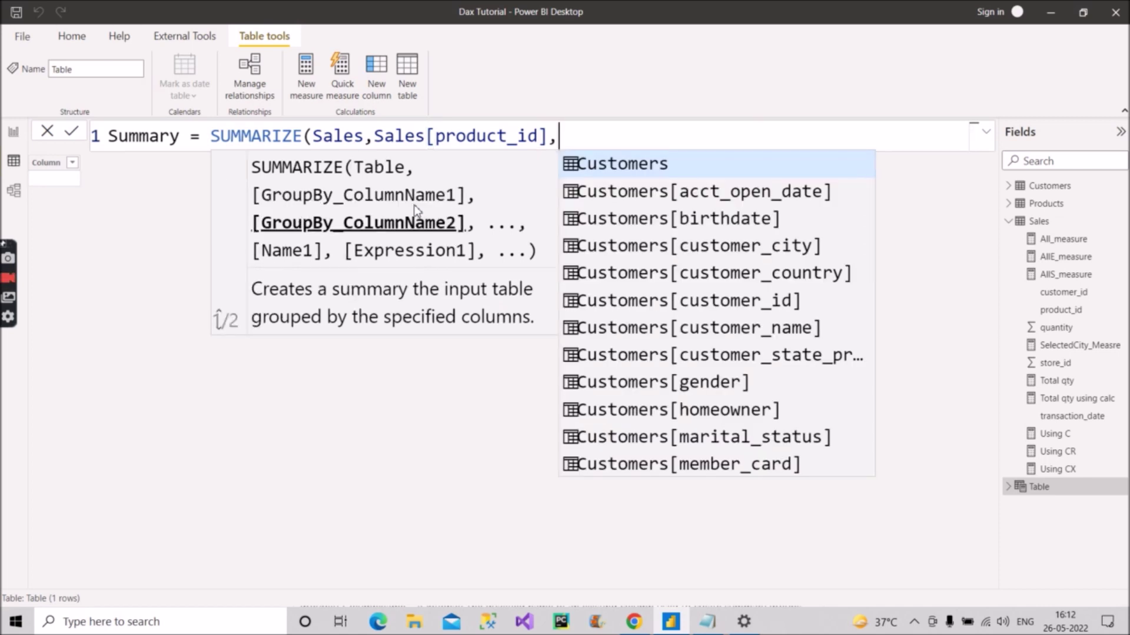
# Step: Add a "Total qty" column based on the [Total qty] measure to SUMMARIZE, close the function and commit the table
pyautogui.write('""')
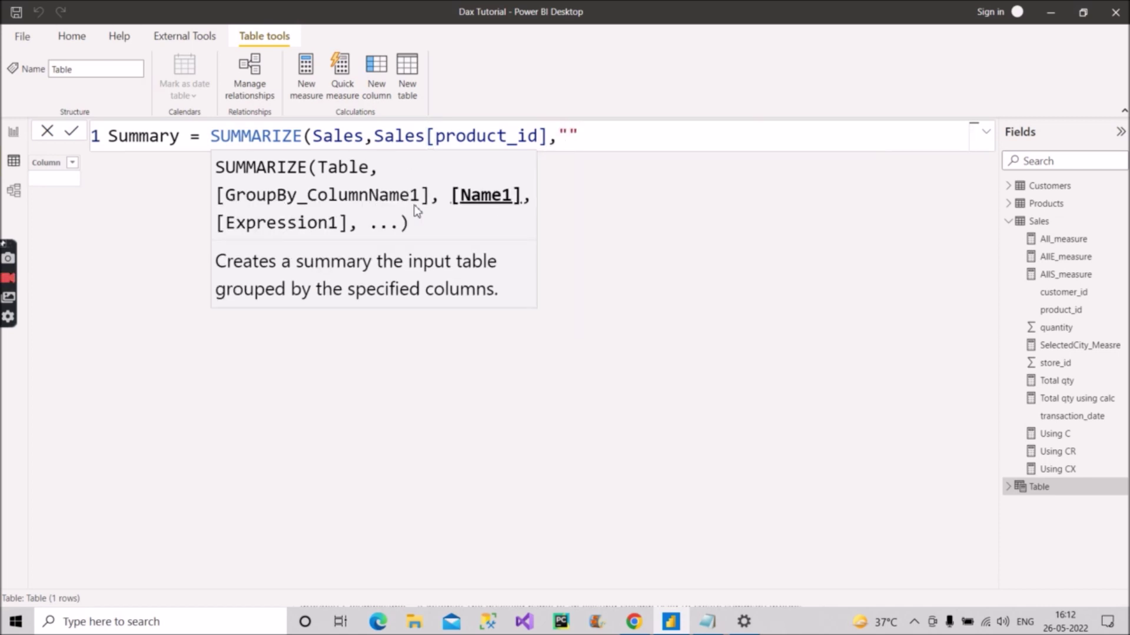
pyautogui.write('Total qty"')
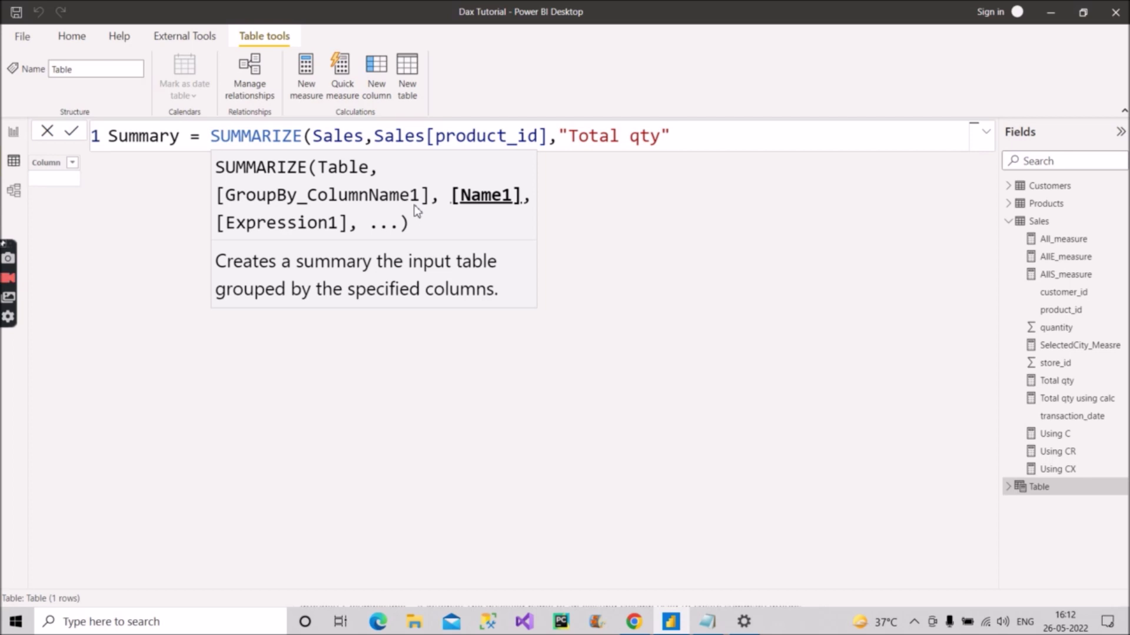
pyautogui.write(',')
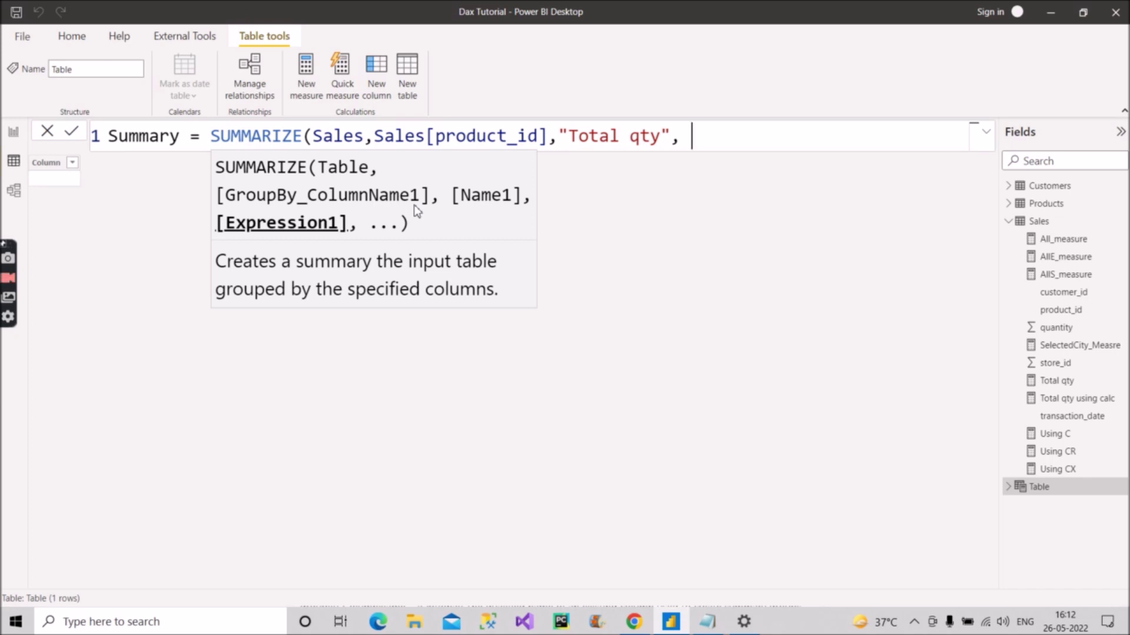
pyautogui.write('[tota')
pyautogui.press('Down')
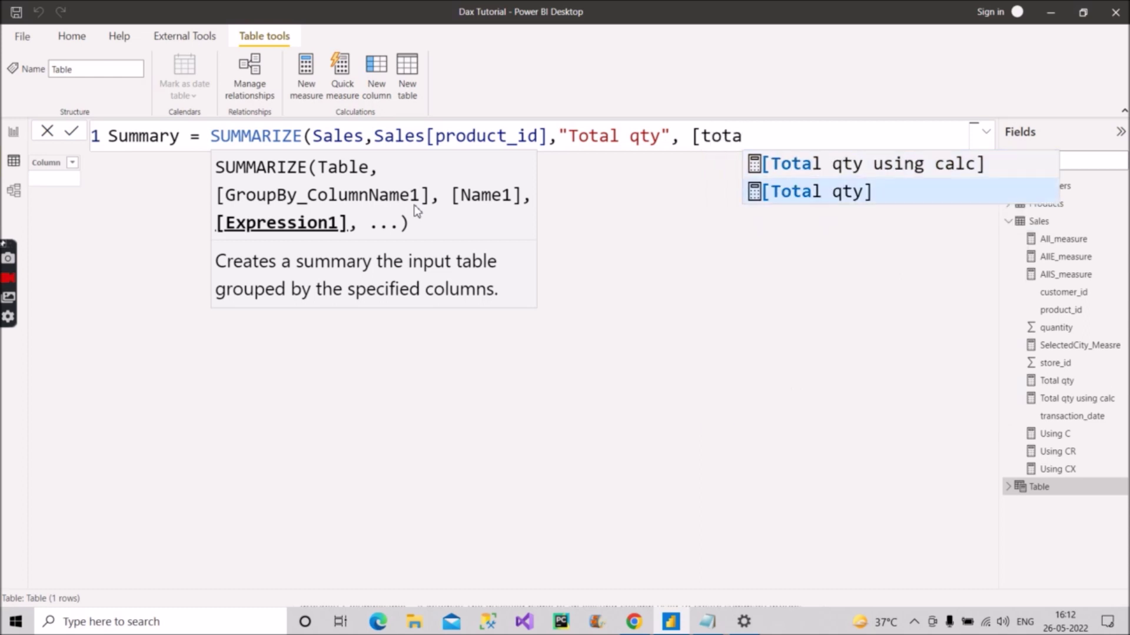
pyautogui.press('Tab')
pyautogui.write(')')
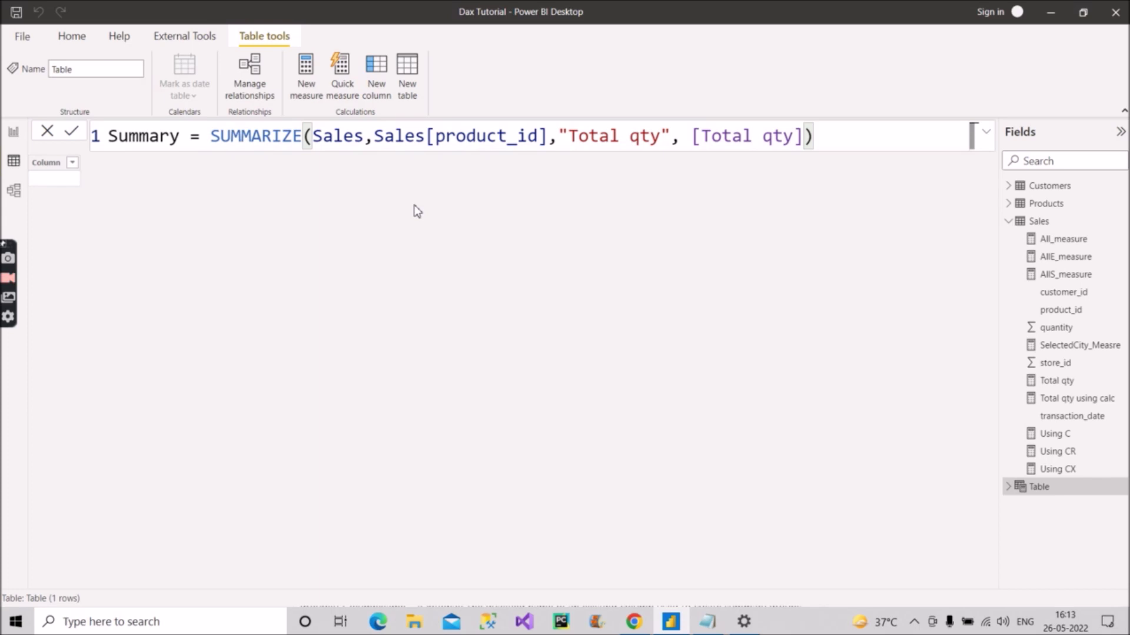
pyautogui.press('Return')
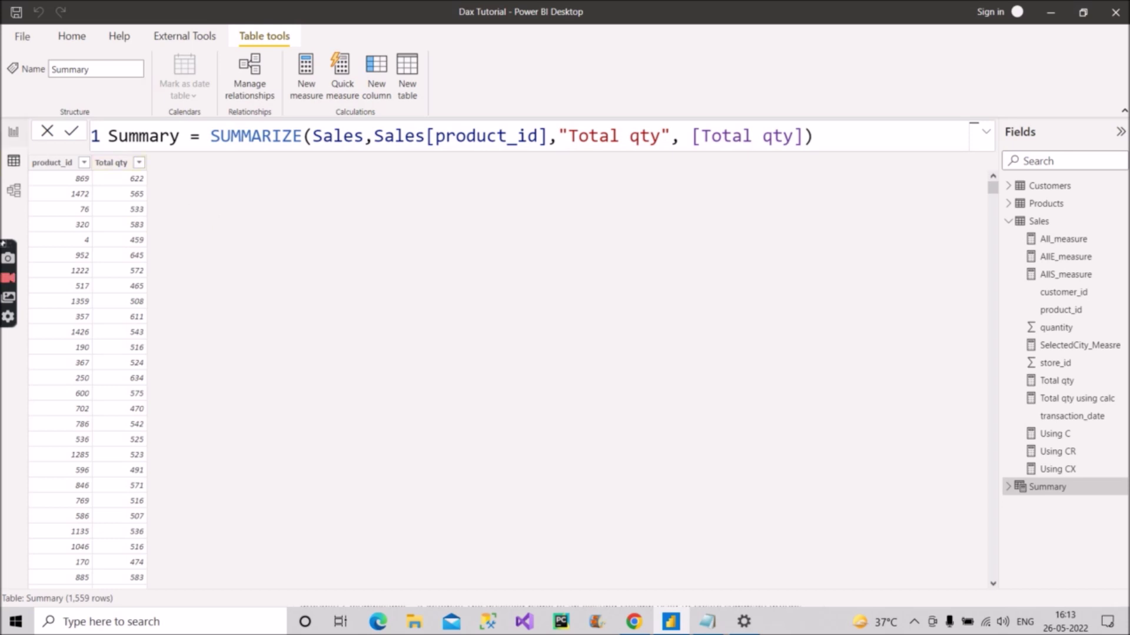
# Step: Return to the report page and review the DAX topic list in Notepad for the next function
pyautogui.click(13, 132)
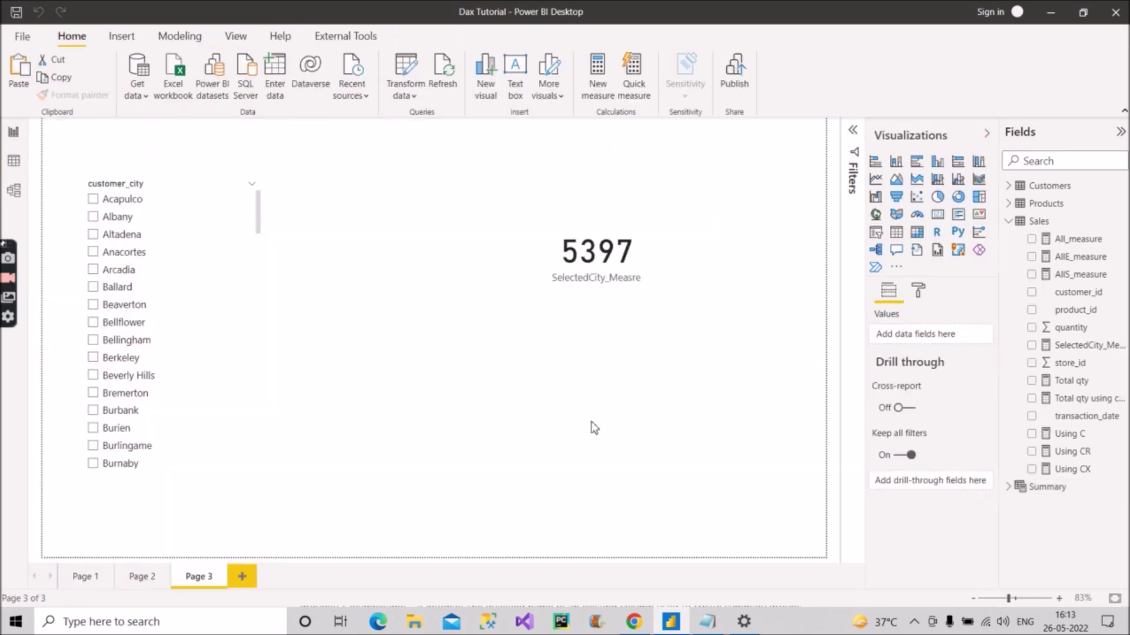
pyautogui.click(707, 621)
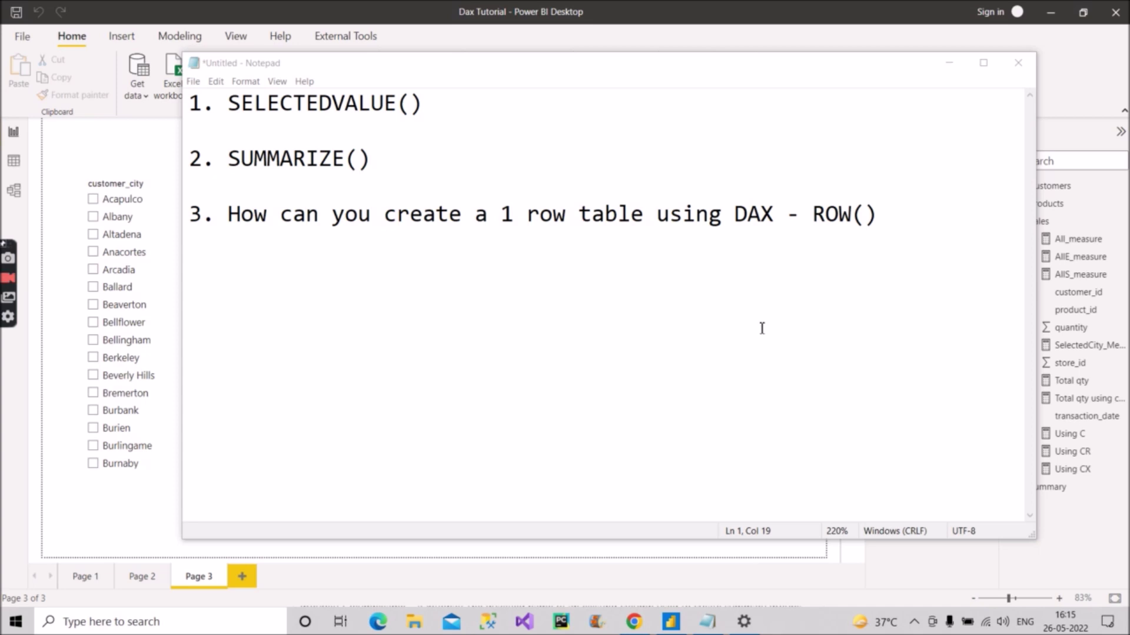
pyautogui.click(948, 63)
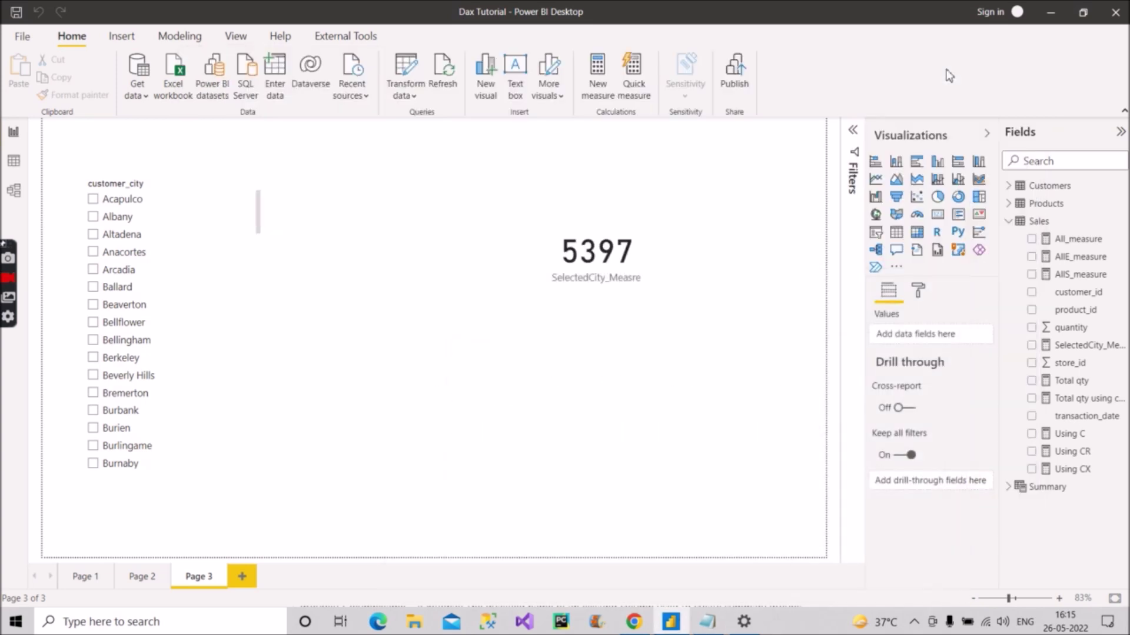
# Step: Start another calculated table in Data view and open the ROW function documentation page in Chrome
pyautogui.click(13, 162)
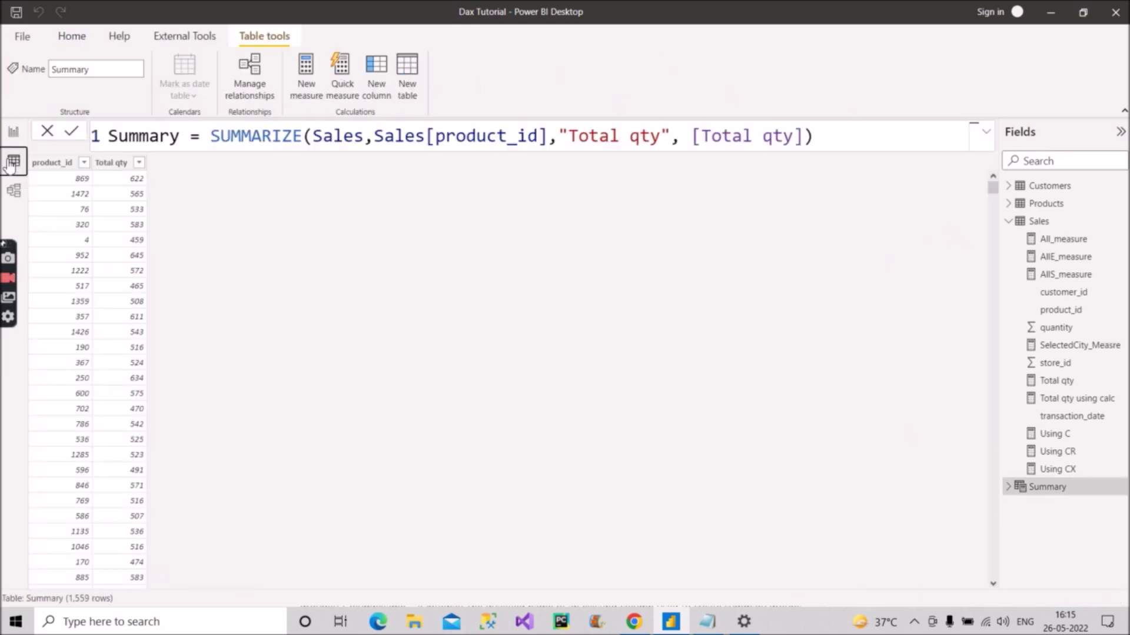
pyautogui.click(407, 92)
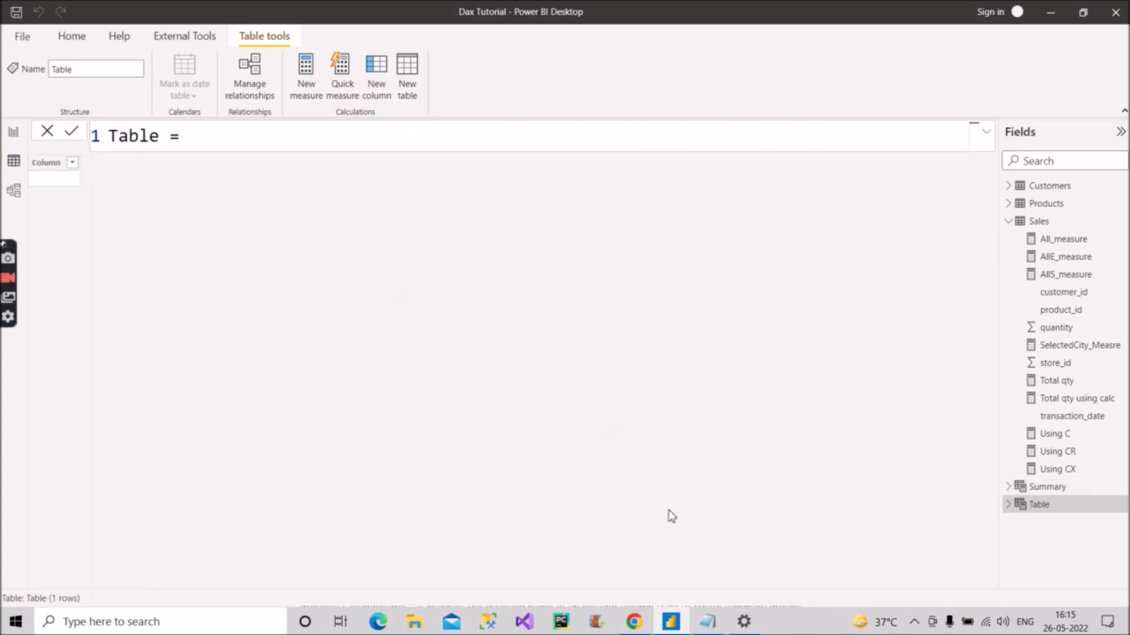
pyautogui.hotkey('ctrl', 'a')
pyautogui.click(634, 622)
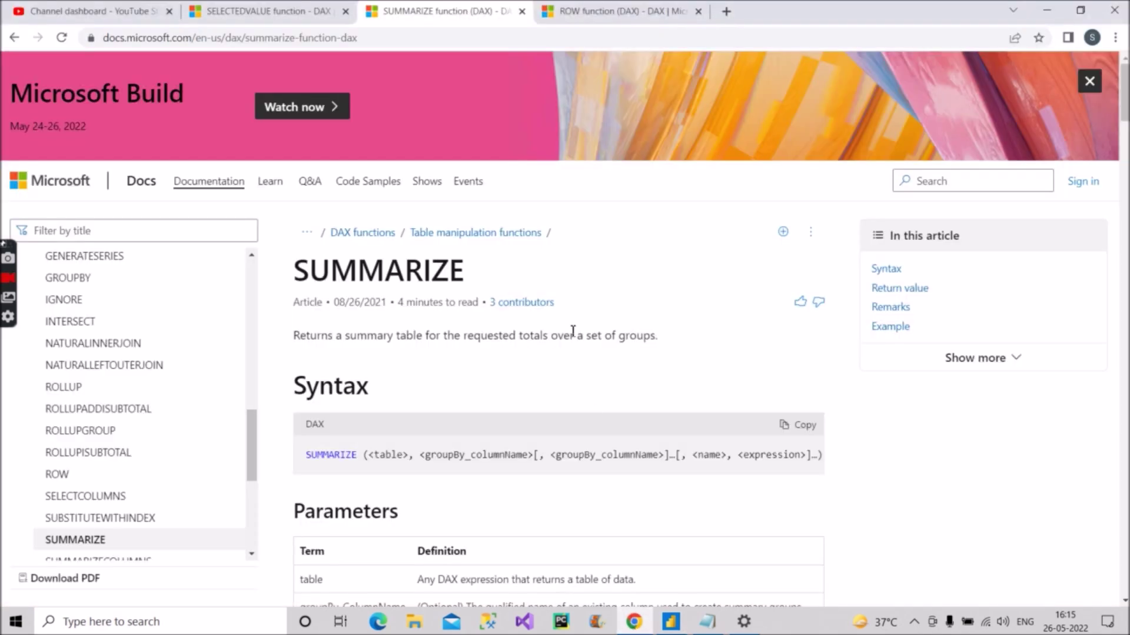
pyautogui.click(609, 13)
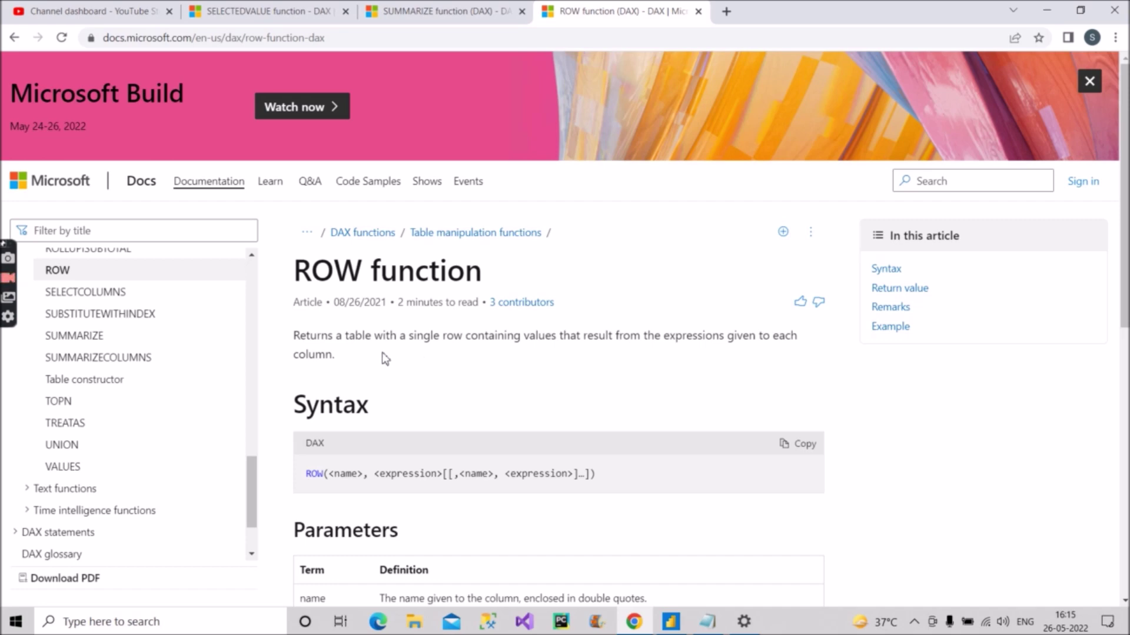
# Step: Review the ROW syntax and parameters, return to Power BI and begin the calculated table as OneRowTable = ROW(
pyautogui.scroll(-2, 366, 419)
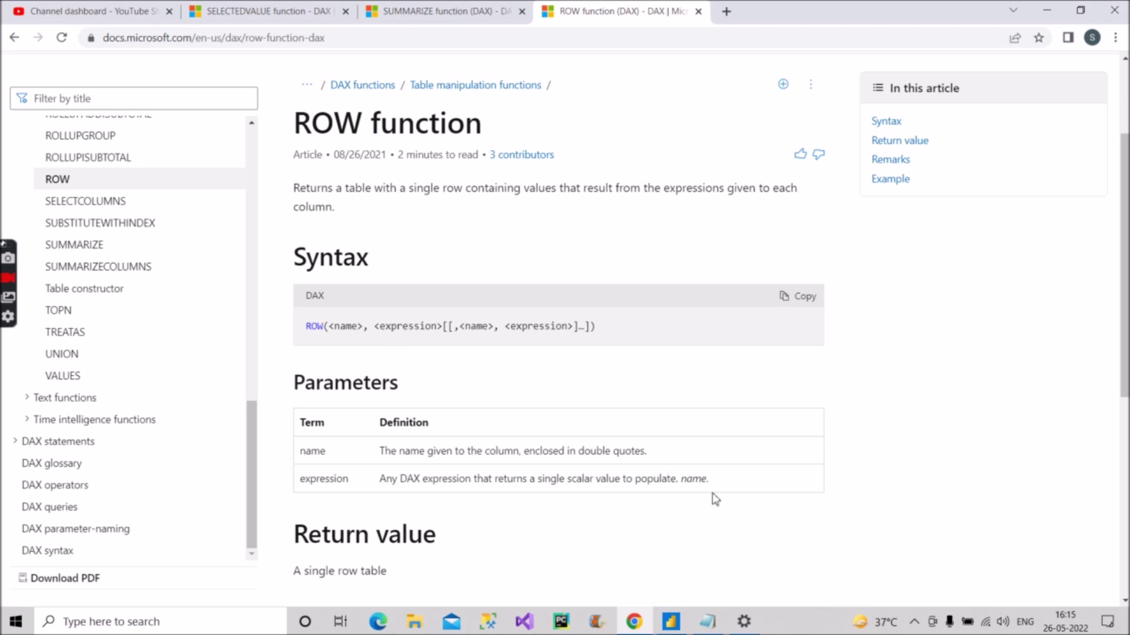
pyautogui.click(673, 630)
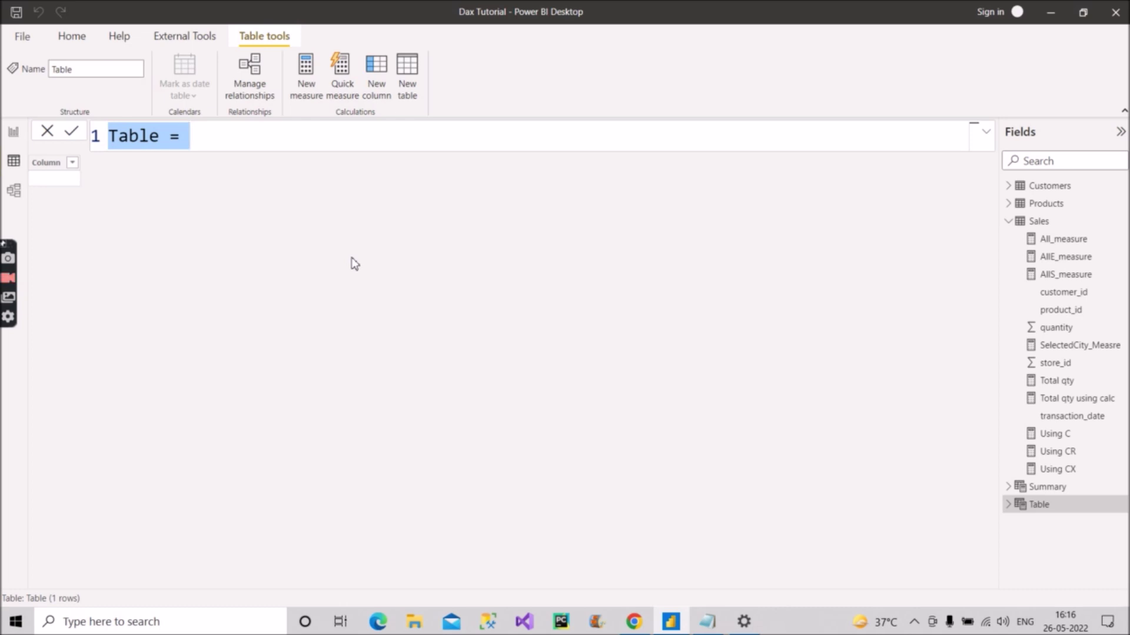
pyautogui.write('One')
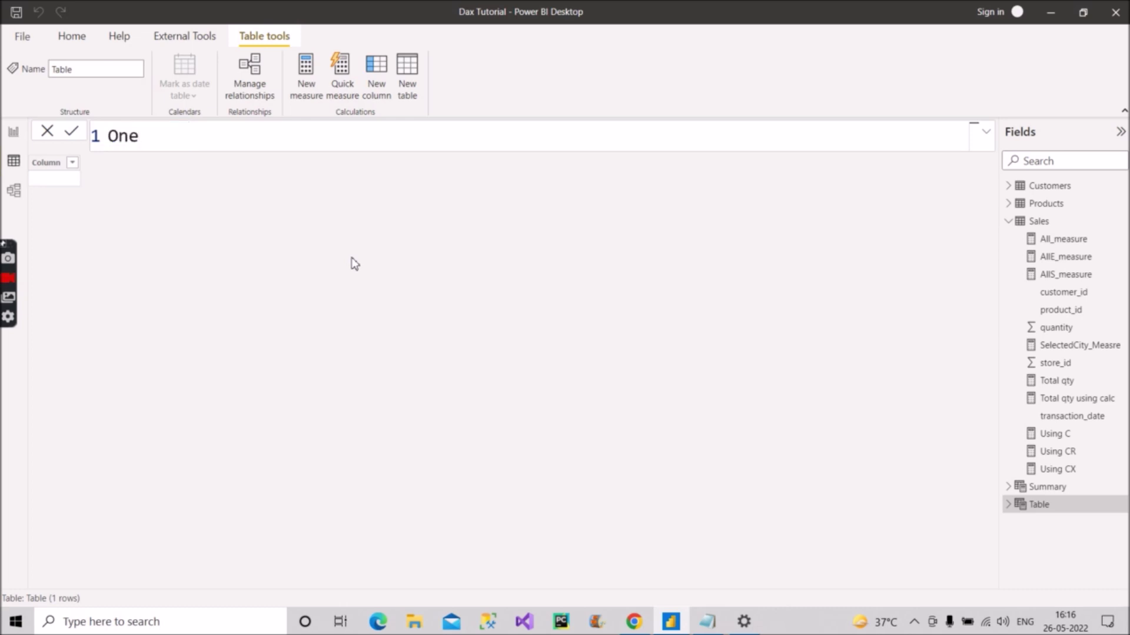
pyautogui.write('RowTable = ')
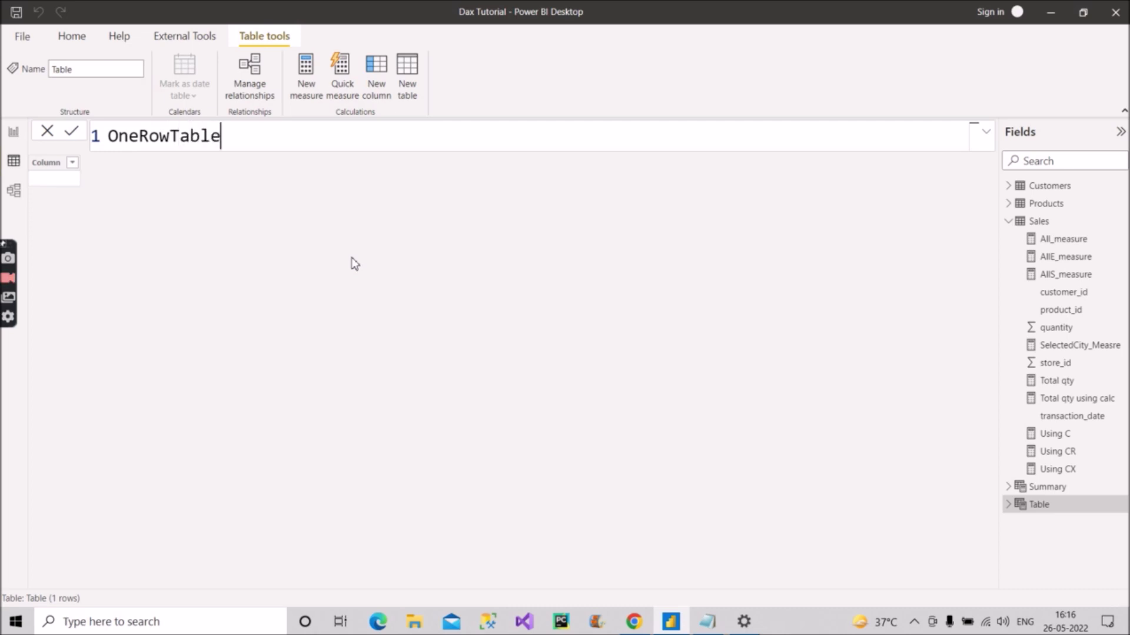
pyautogui.write('row')
pyautogui.press('Tab')
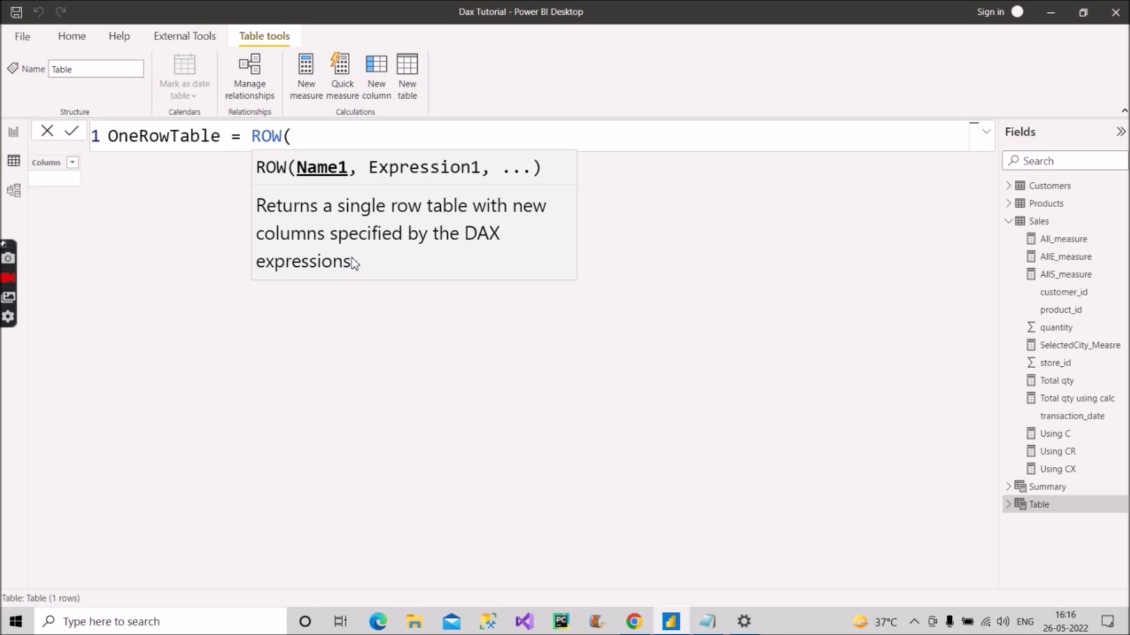
# Step: Enter "Total quantity" as the column name in the ROW function, correcting its spelling
pyautogui.write('"')
pyautogui.write('Total')
pyautogui.write(' qa')
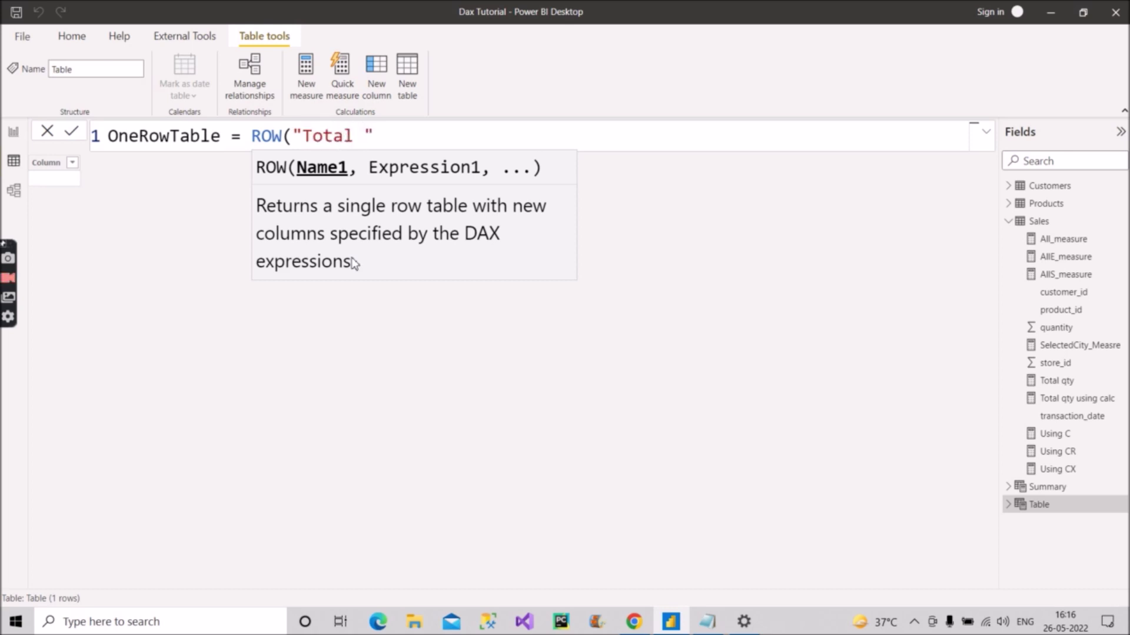
pyautogui.write('ntity')
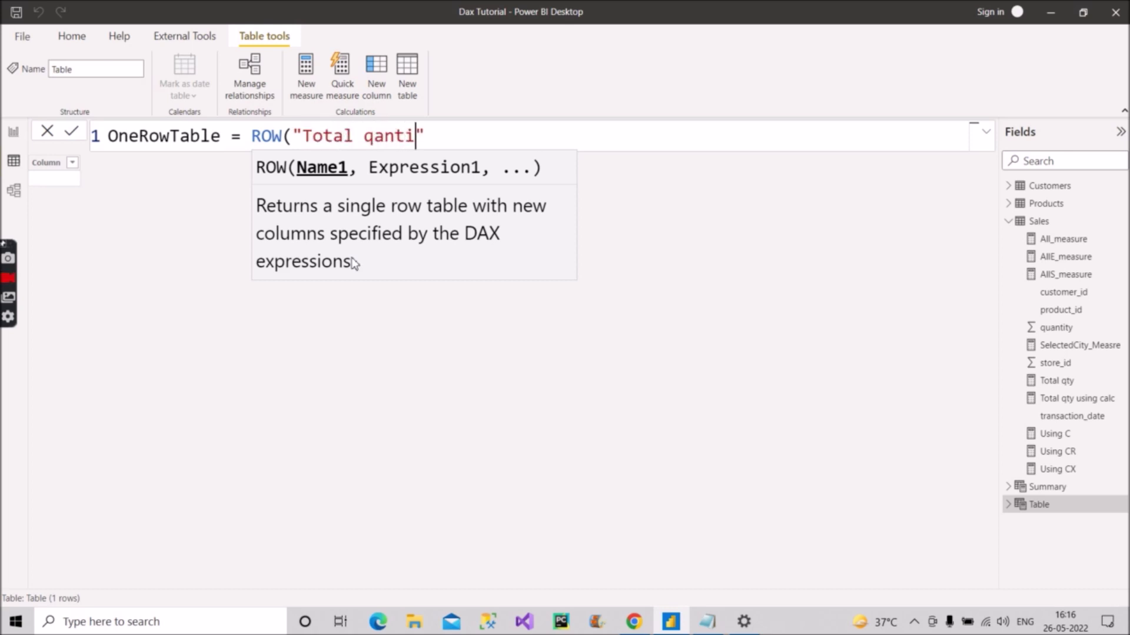
pyautogui.press('Left')
pyautogui.press('Left')
pyautogui.press('Left')
pyautogui.press('Left')
pyautogui.press('Left')
pyautogui.press('Left')
pyautogui.write('u')
pyautogui.press('Right')
pyautogui.press('Right')
pyautogui.press('Right')
pyautogui.press('Right')
pyautogui.press('Right')
pyautogui.press('Right')
pyautogui.press('Right')
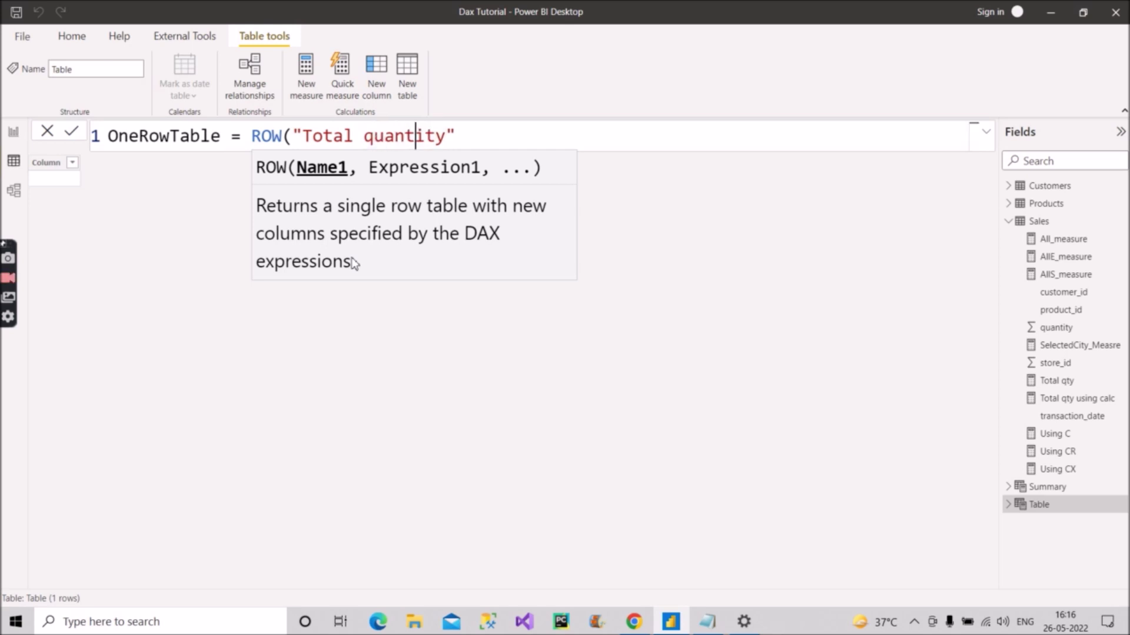
# Step: Use the [Total qty] measure as the ROW expression, close the function and commit the table
pyautogui.write(', ')
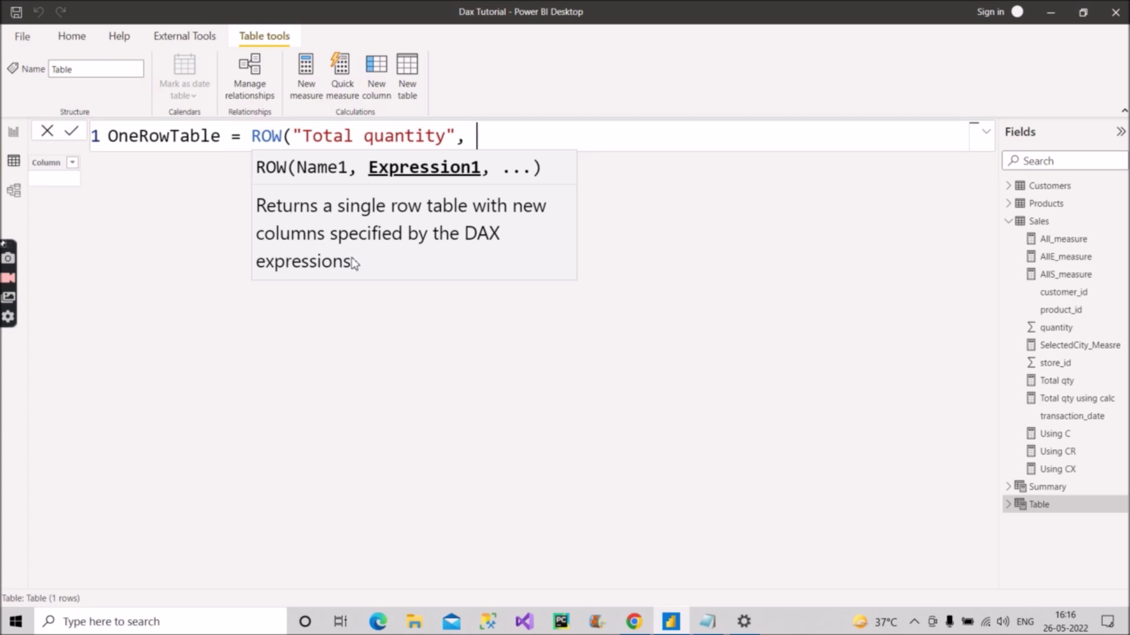
pyautogui.write('[total')
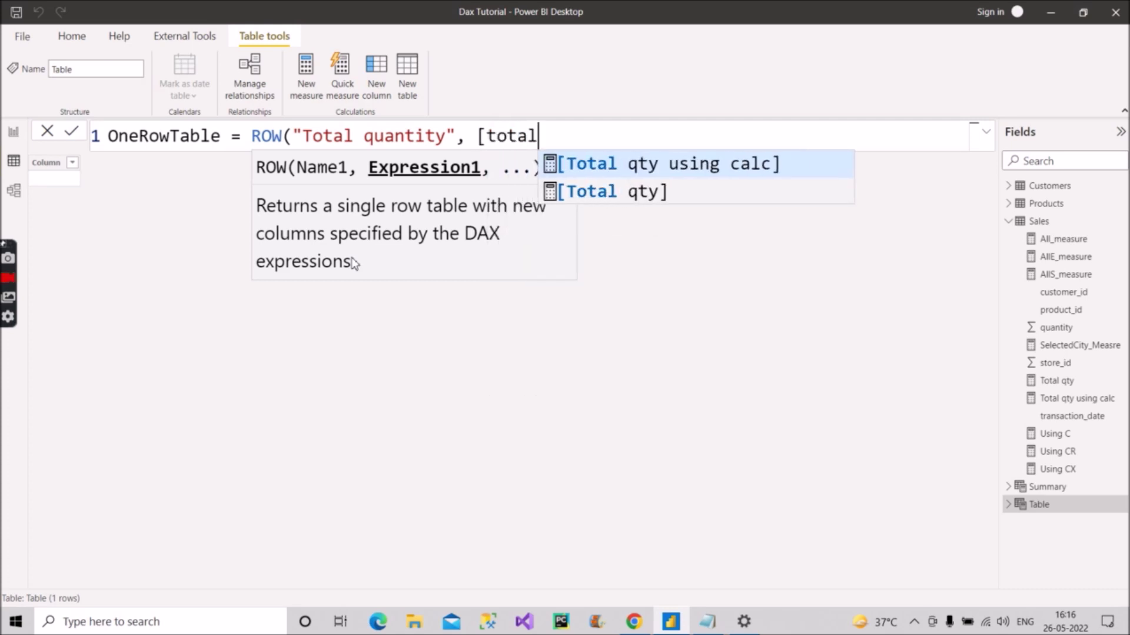
pyautogui.press('Down')
pyautogui.press('Tab')
pyautogui.write(')')
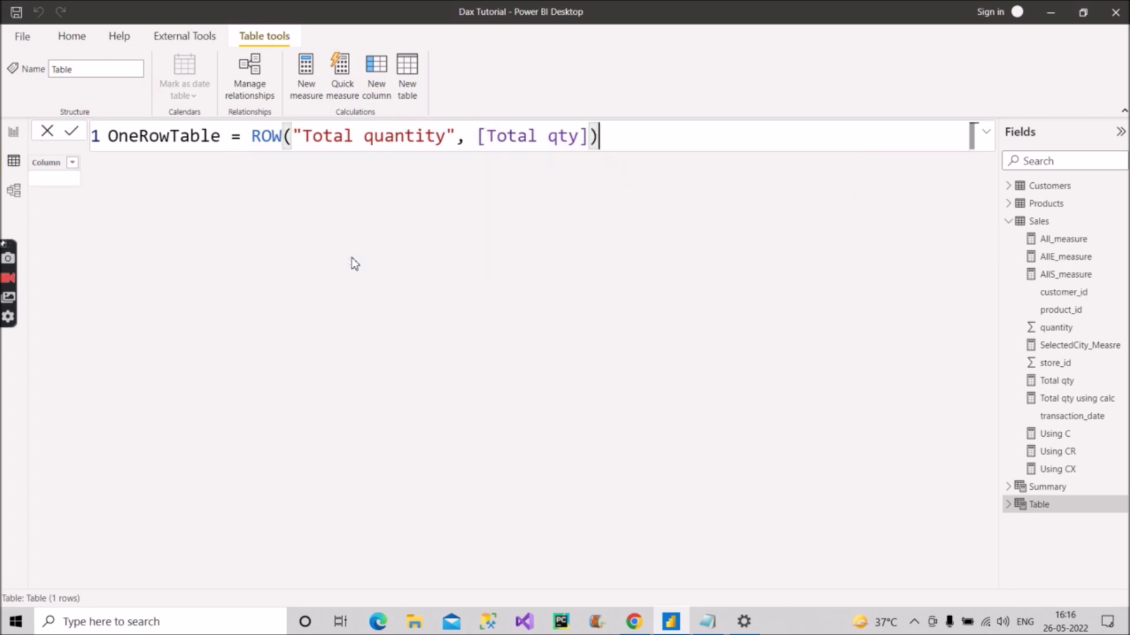
pyautogui.press('Return')
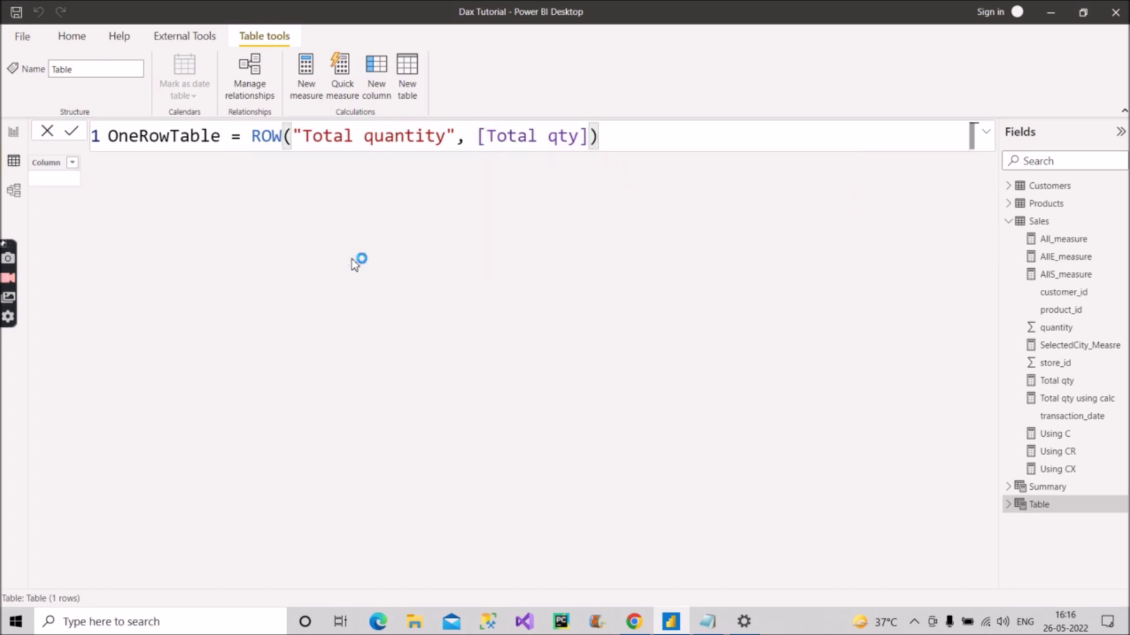